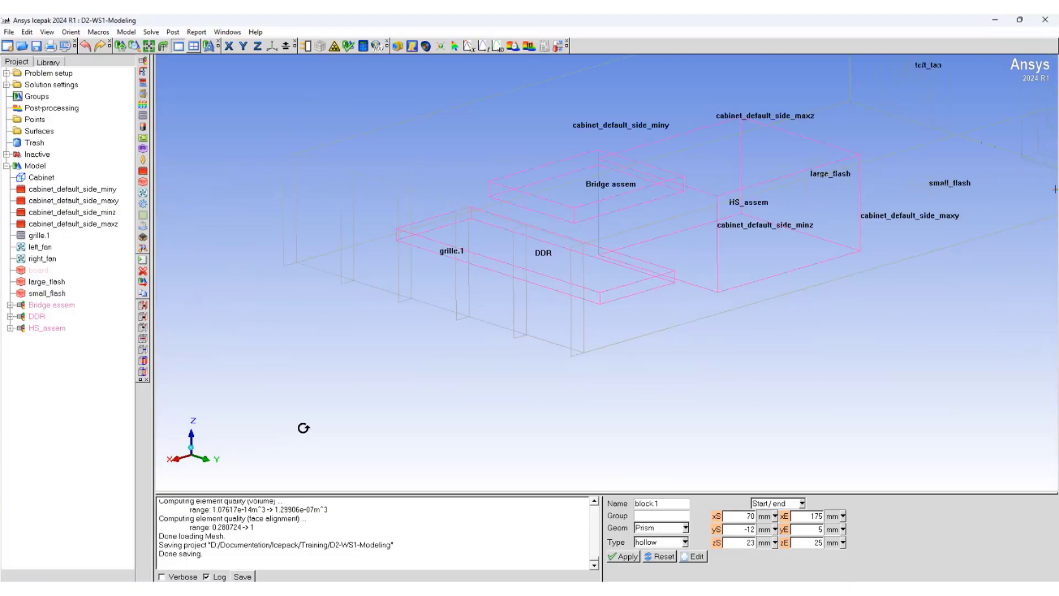
Step: Zoom out and pan the view so the whole cabinet, both fans and all components are visible
scroll(697, 237, down, 2)
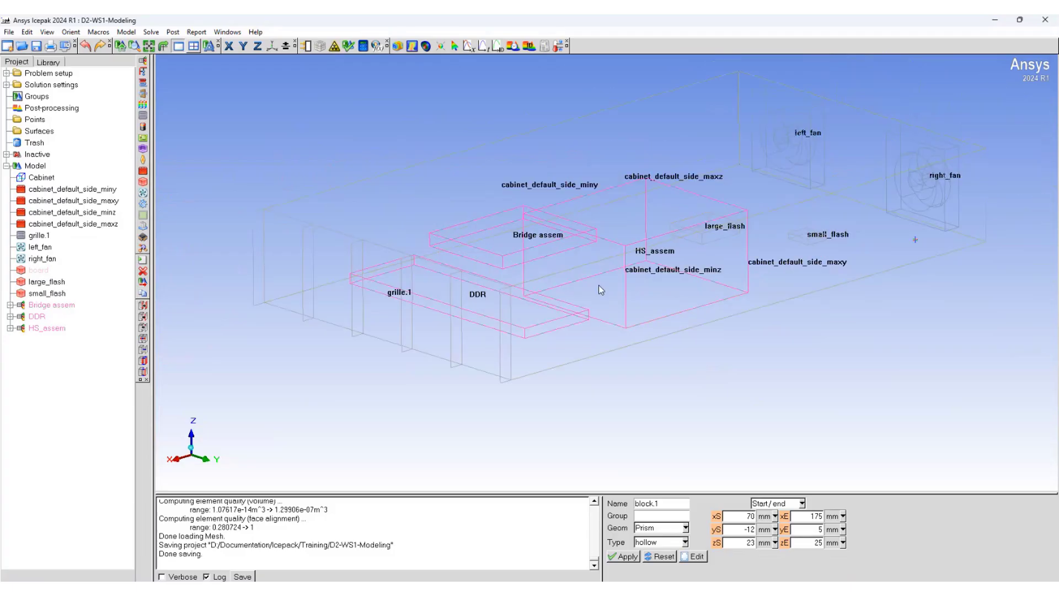
middle_drag(601, 290, 520, 332)
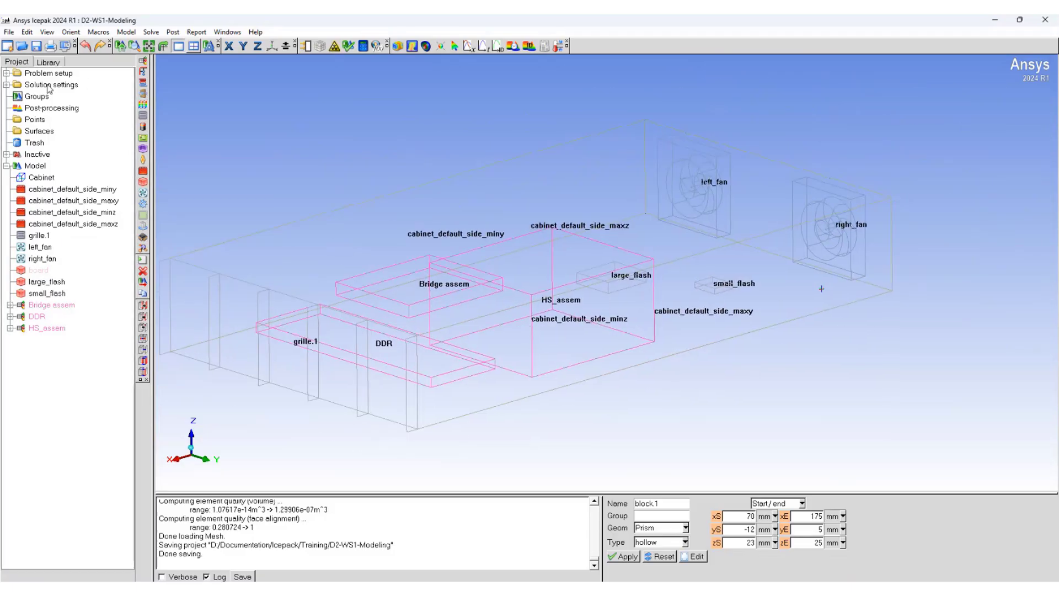
click(6, 84)
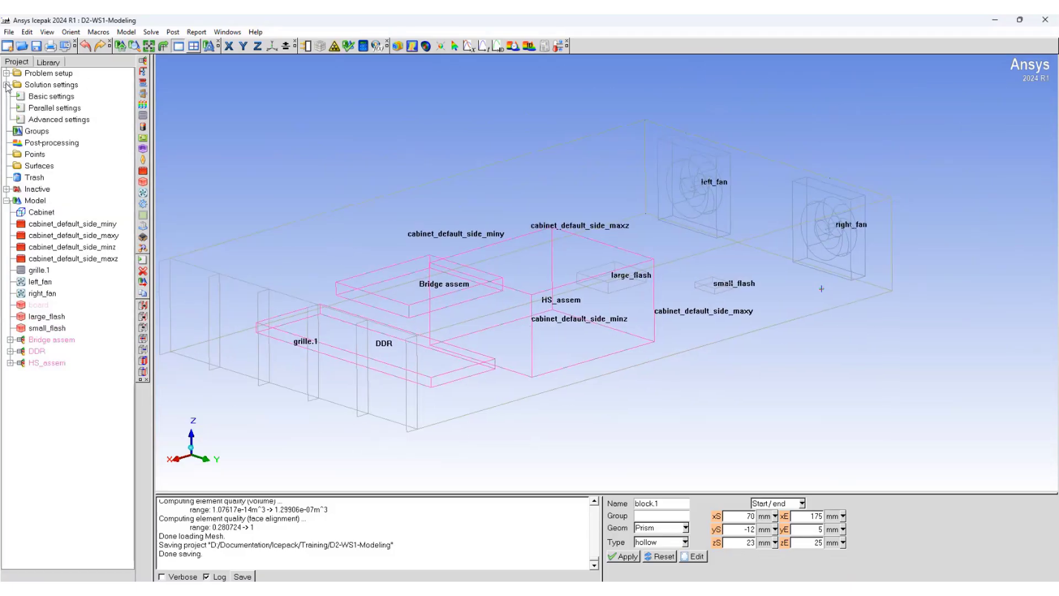
double_click(37, 98)
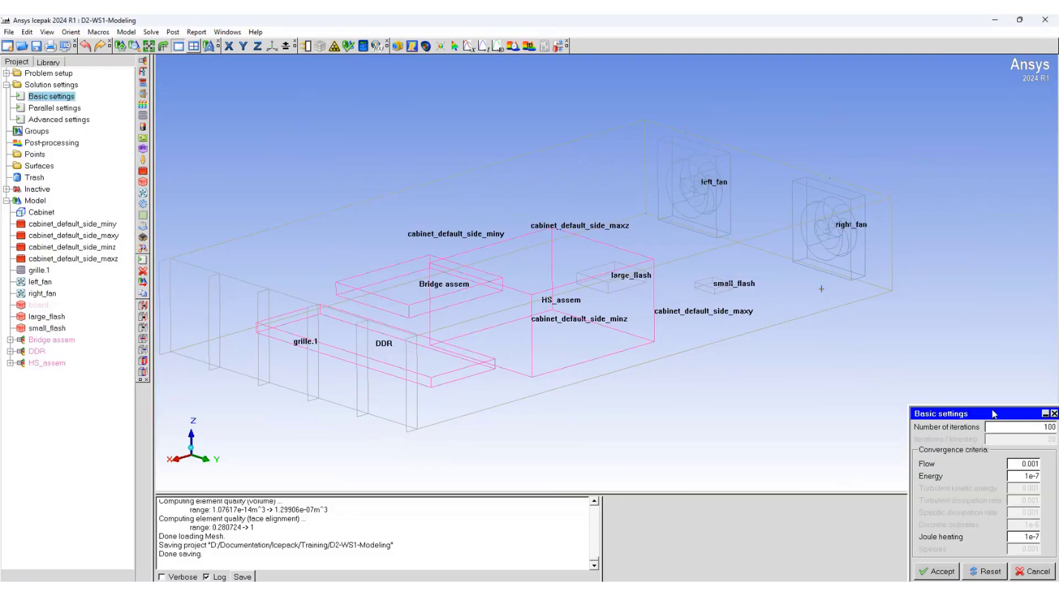
drag(980, 417, 493, 215)
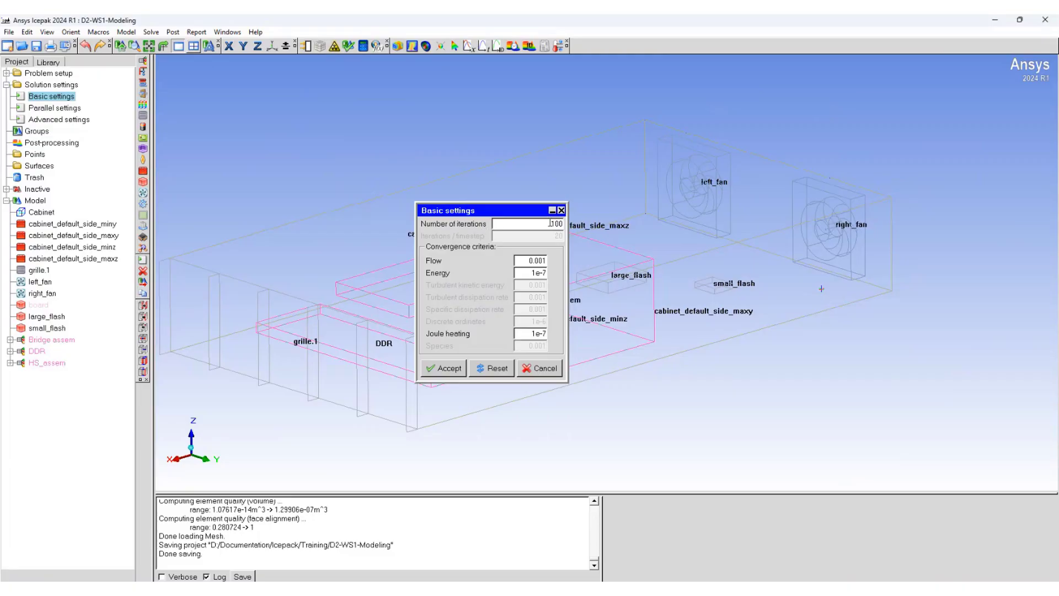
drag(550, 223, 574, 223)
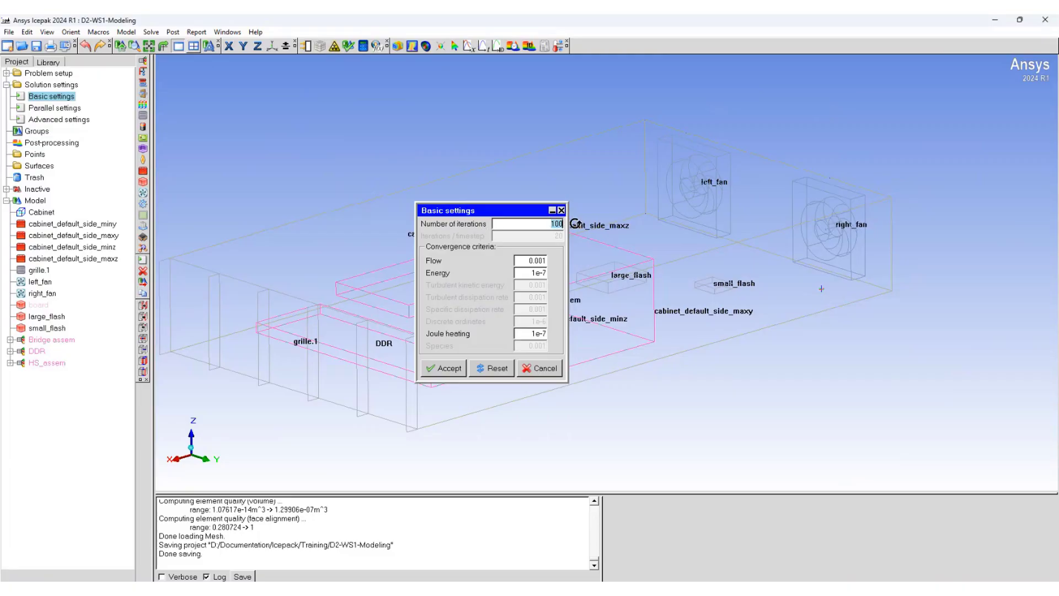
click(444, 369)
Step: In basic parameters, turn radiation off and set turbulent flow with the zero-equation model
click(48, 87)
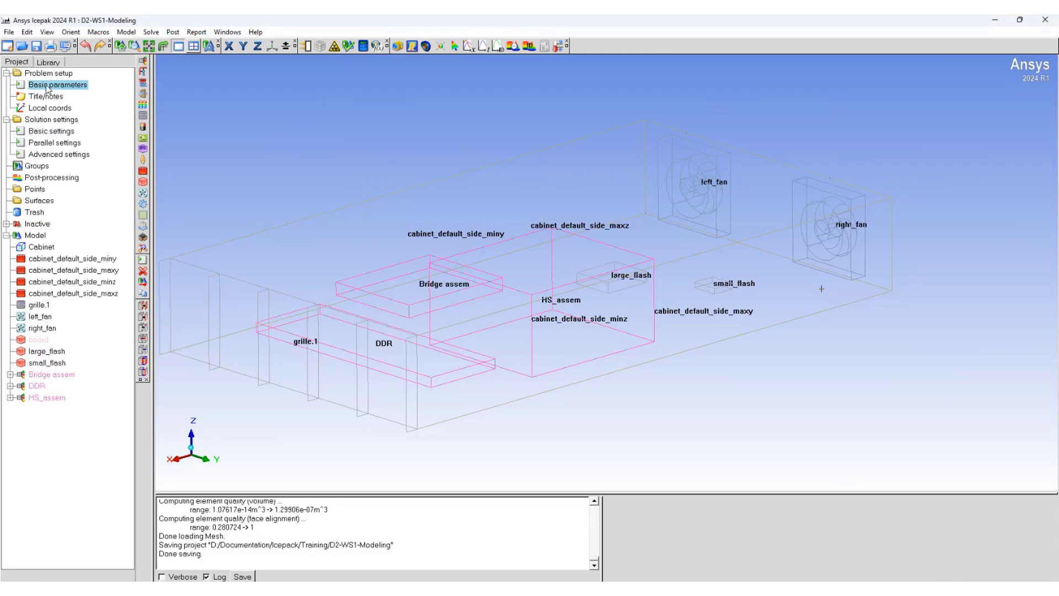
drag(883, 291, 368, 123)
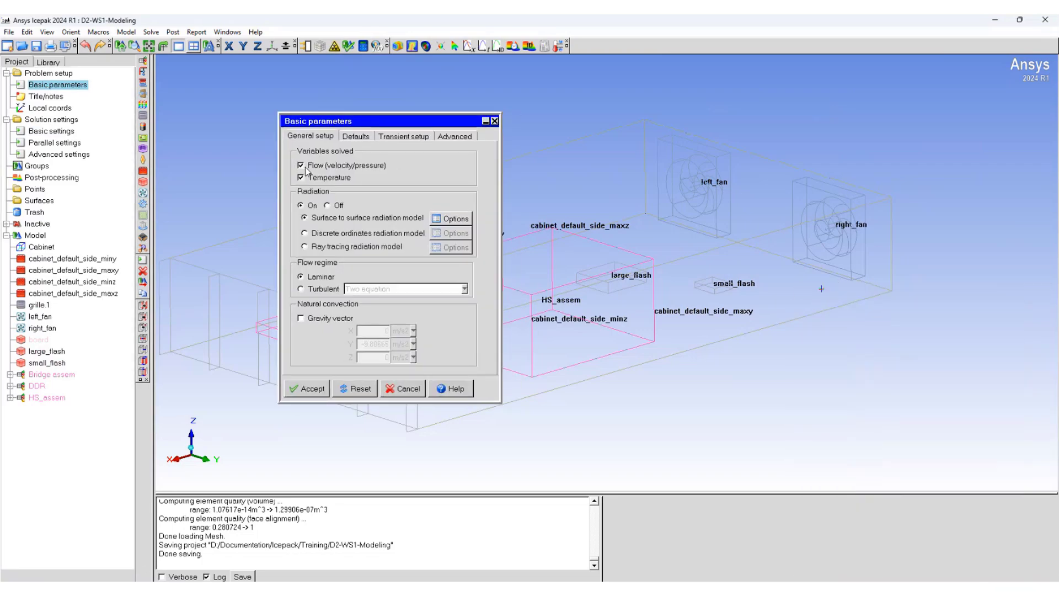
click(334, 208)
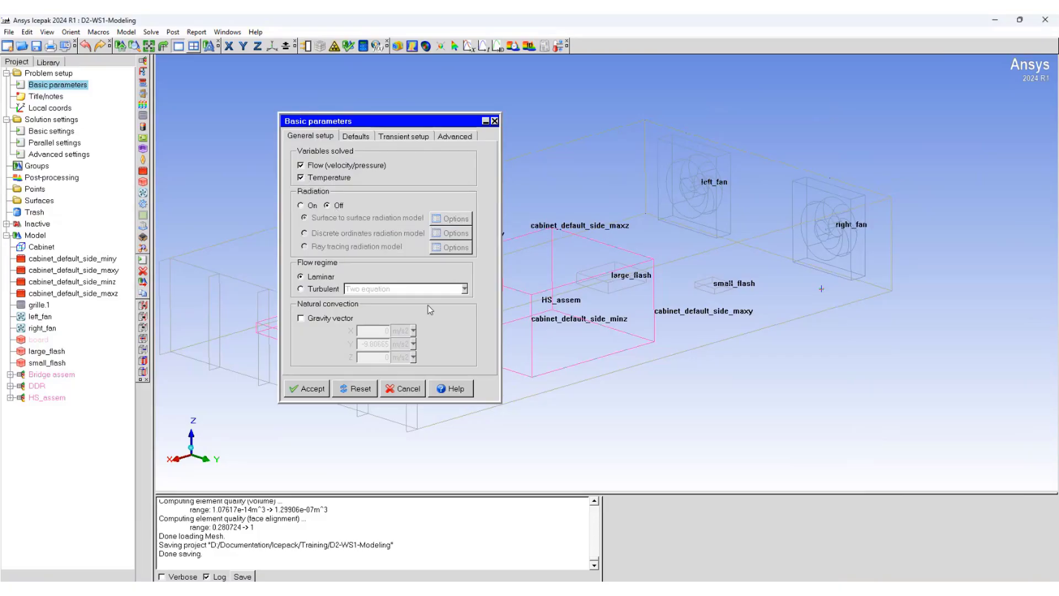
click(301, 289)
click(359, 290)
click(365, 299)
Step: Make the problem transient to 20 s with a 1 s time step and save interval 10
click(406, 136)
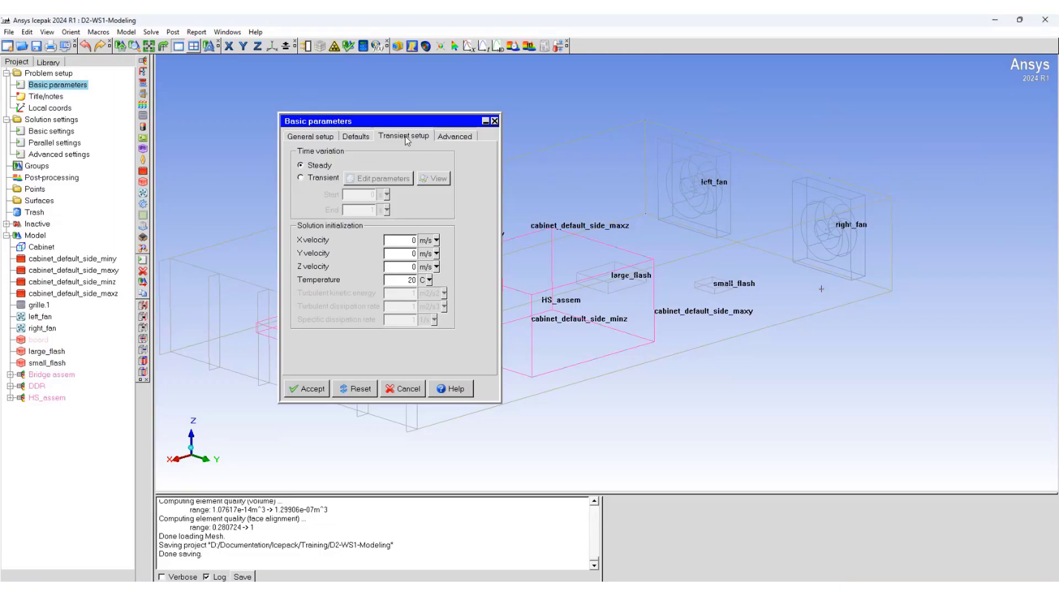
click(320, 178)
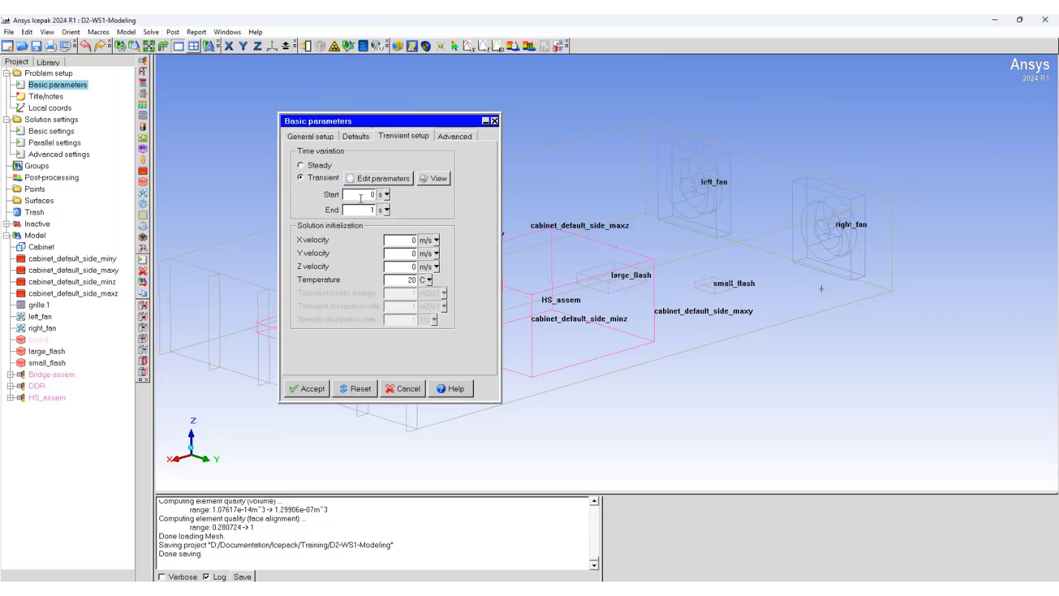
key(Tab)
text(20)
click(380, 179)
drag(900, 503, 586, 266)
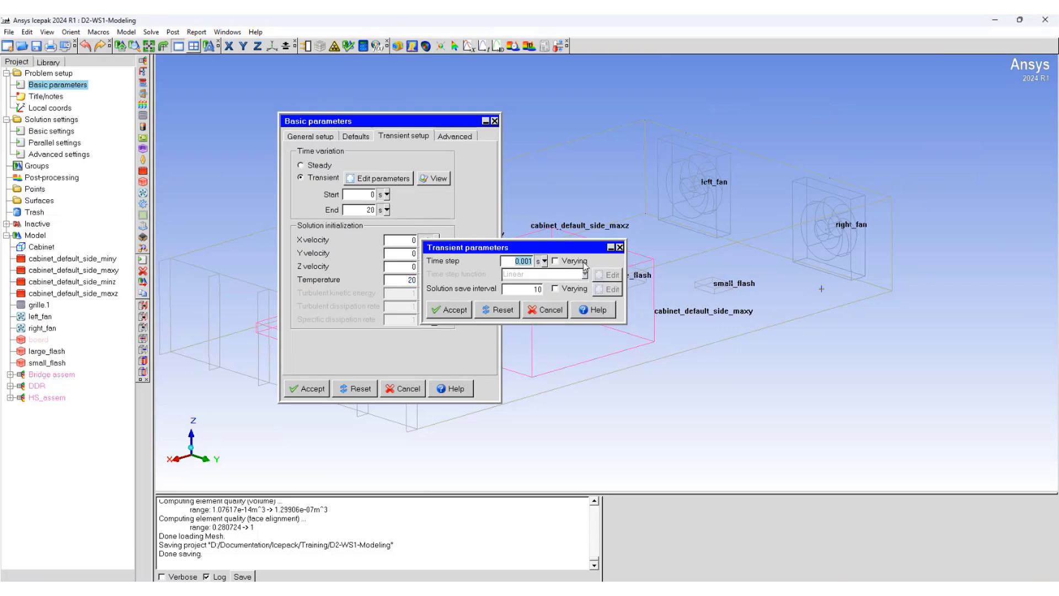
text(1)
click(540, 289)
click(449, 310)
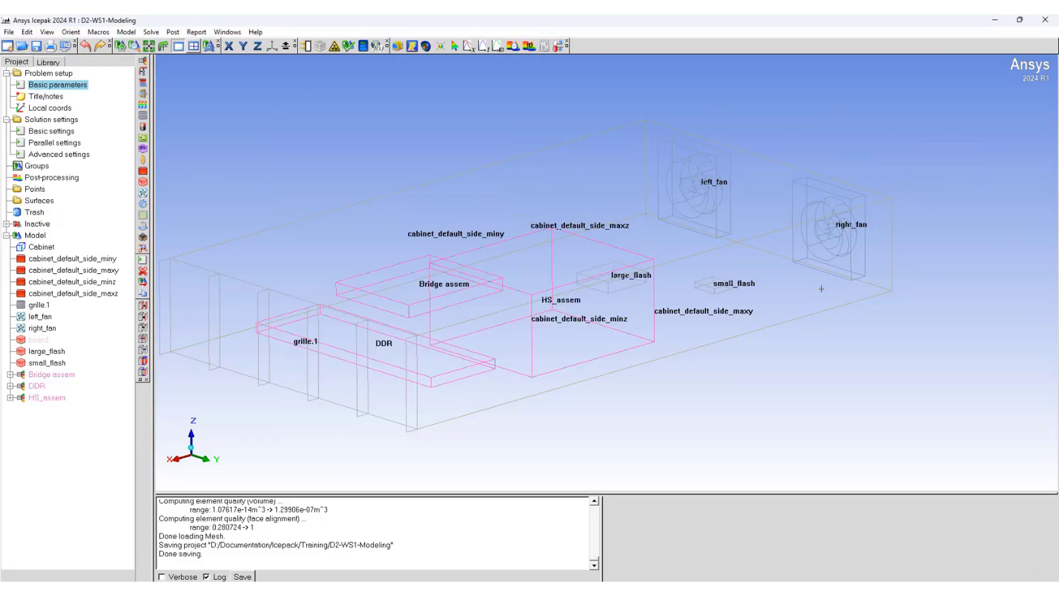
double_click(45, 133)
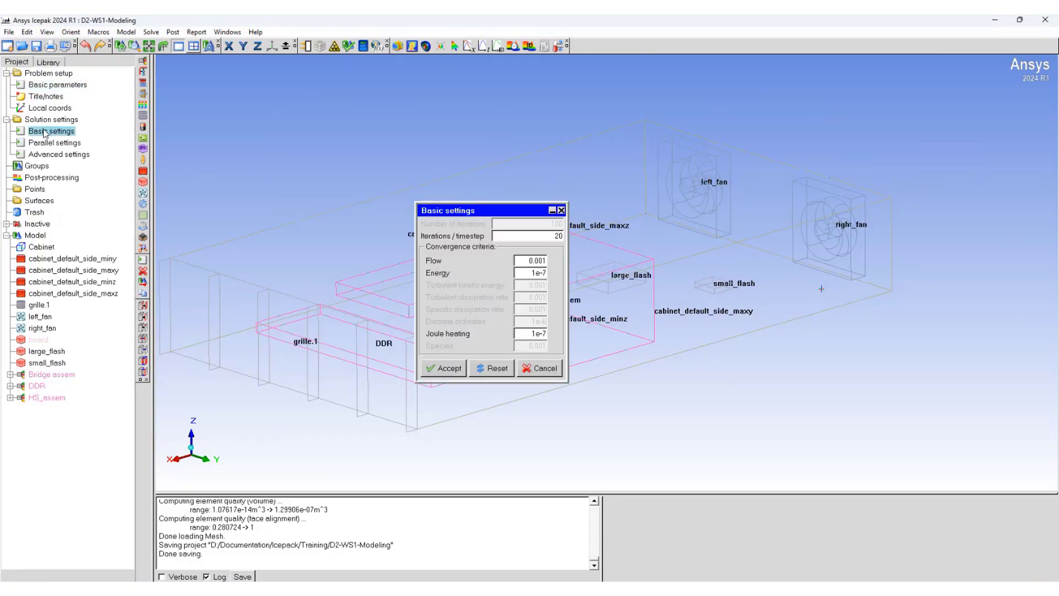
double_click(559, 236)
click(448, 368)
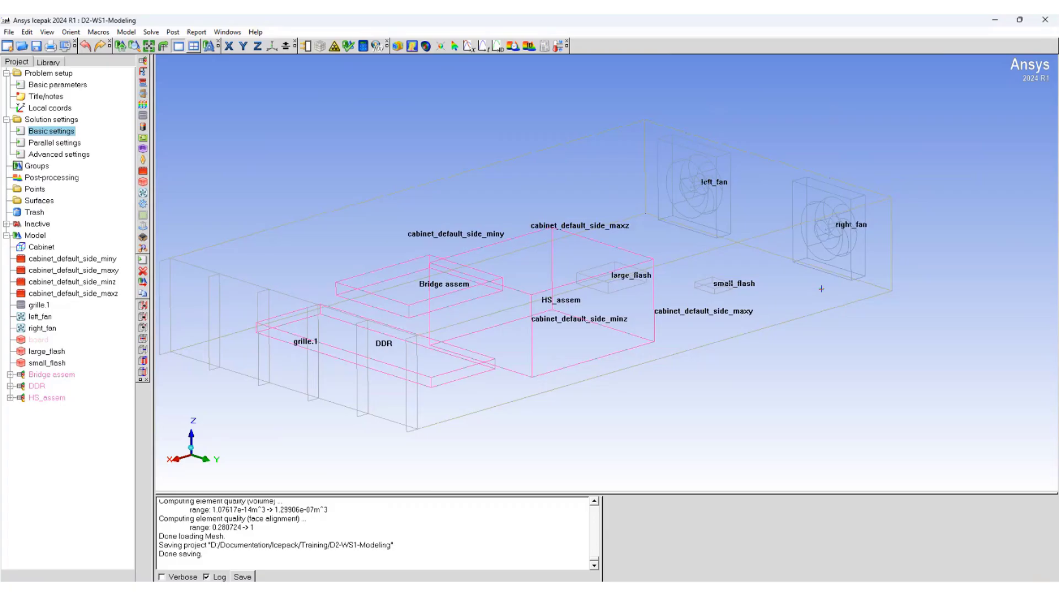
Step: Select the four DDR blocks, DDR.1 to DDR.4, and edit them together
click(10, 385)
click(40, 397)
shift+click(41, 432)
right_click(41, 431)
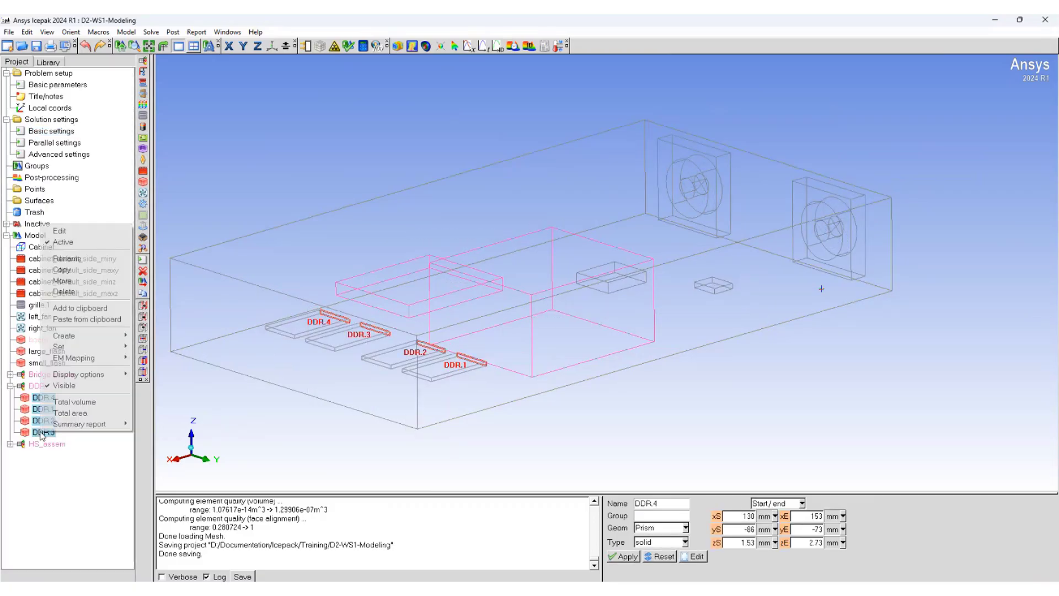
click(59, 231)
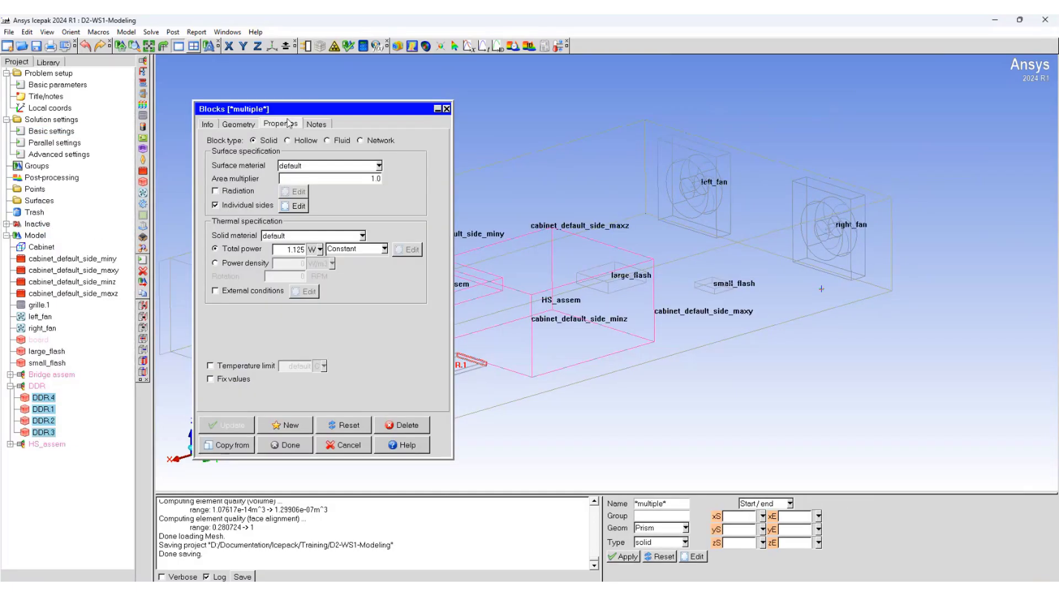
Step: Switch the DDR blocks' total power to a transient profile
click(384, 248)
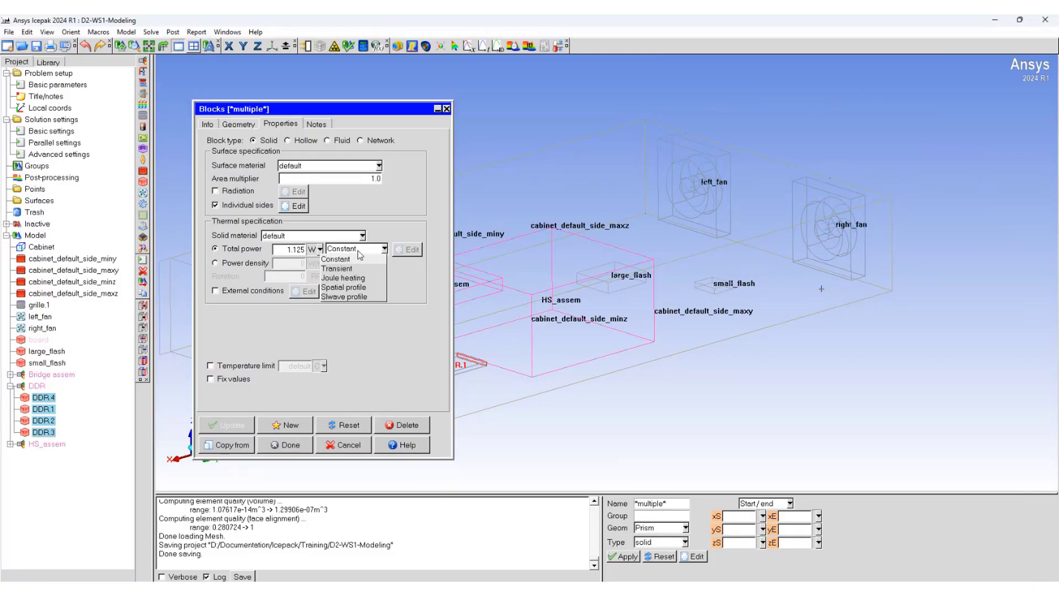
click(335, 268)
click(408, 249)
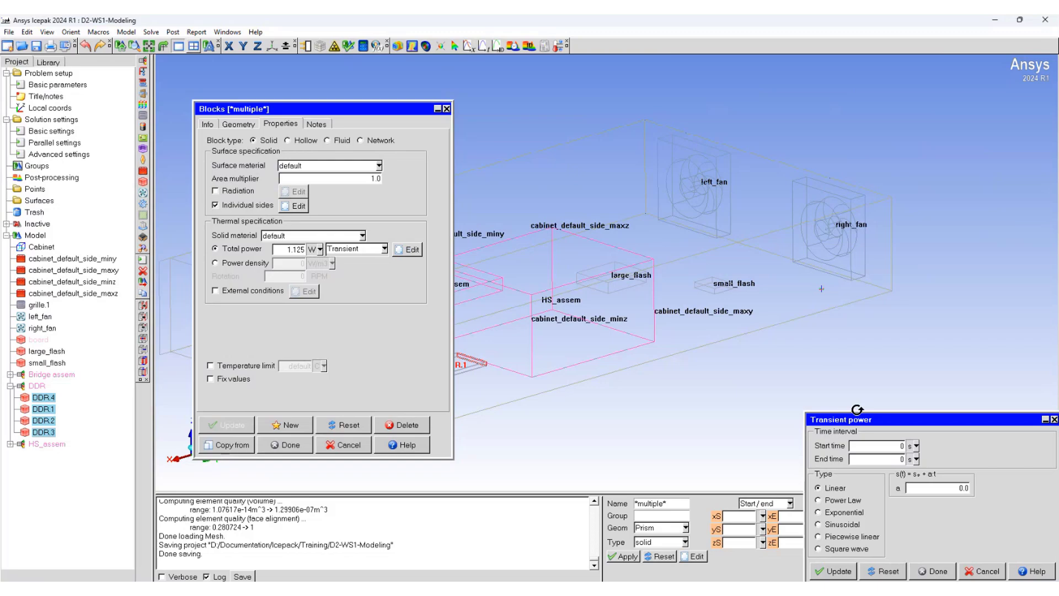
drag(856, 421, 443, 217)
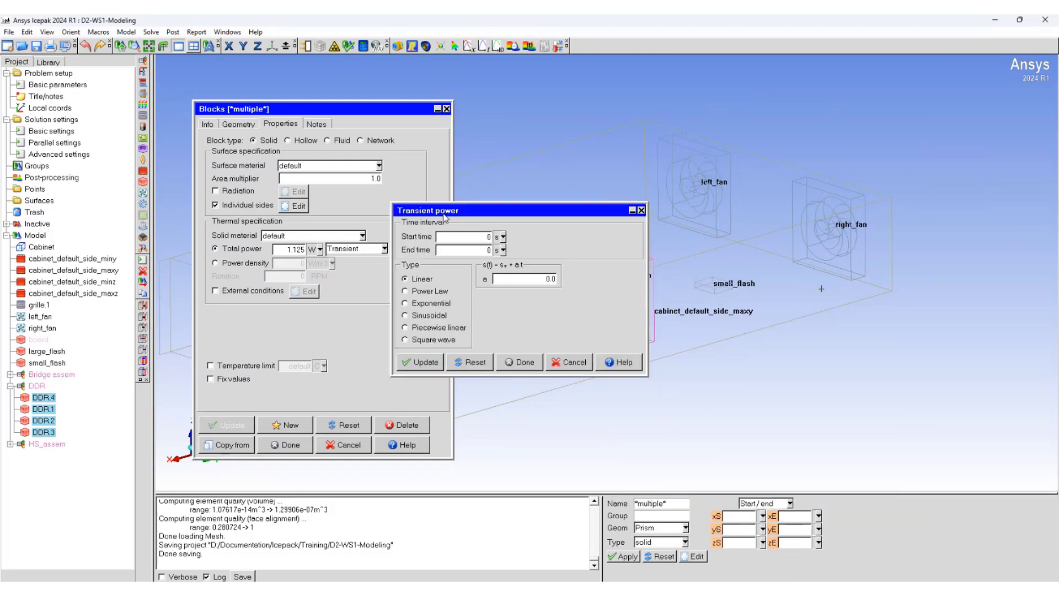
Step: Set the transient power to a square wave ending at 20 s with a 5 s off time
double_click(483, 249)
text(20)
click(434, 342)
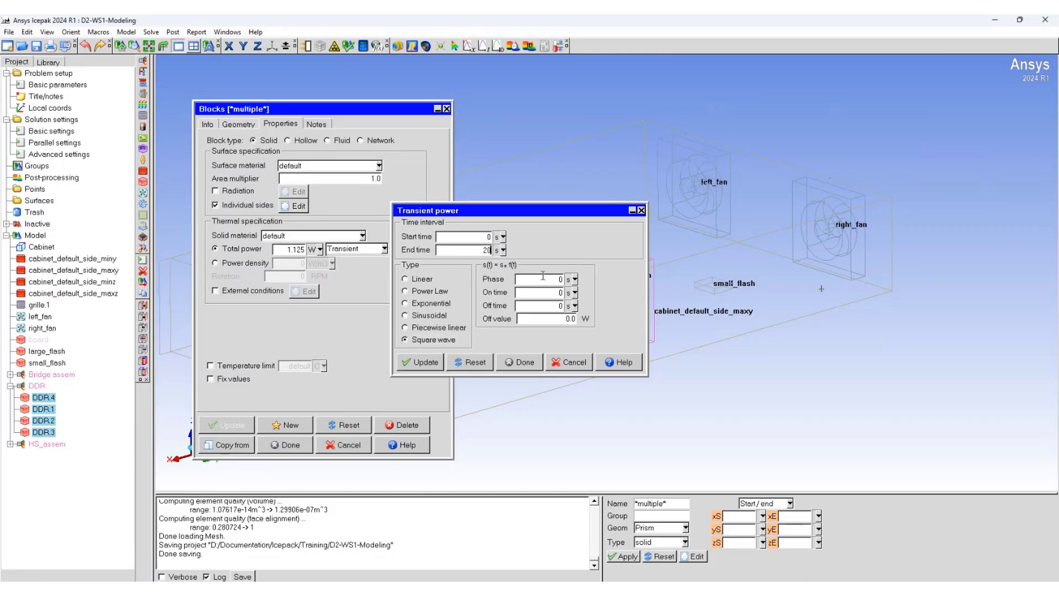
double_click(547, 293)
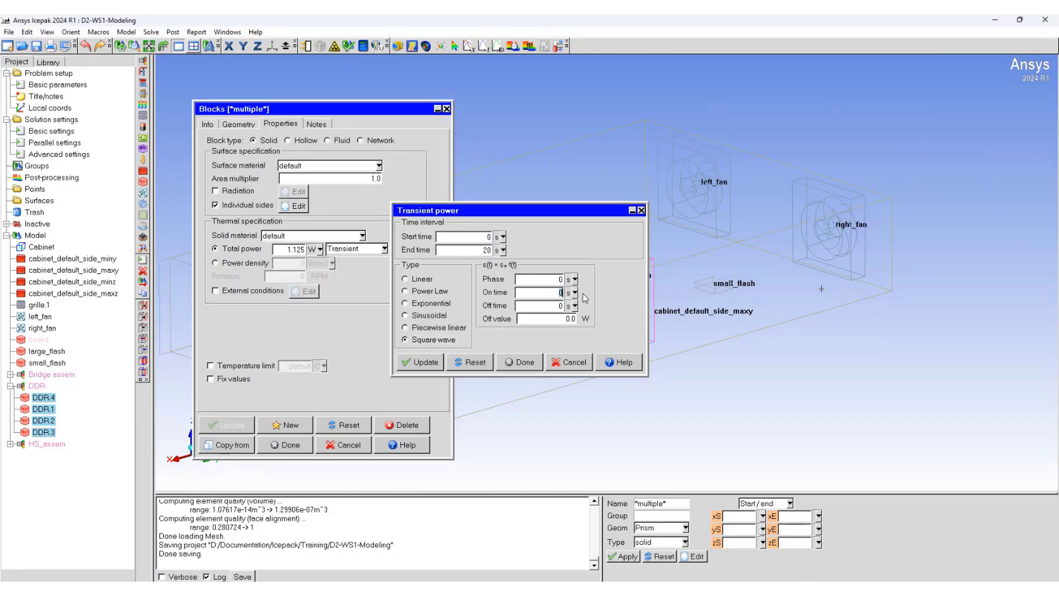
double_click(556, 306)
text(5)
click(519, 363)
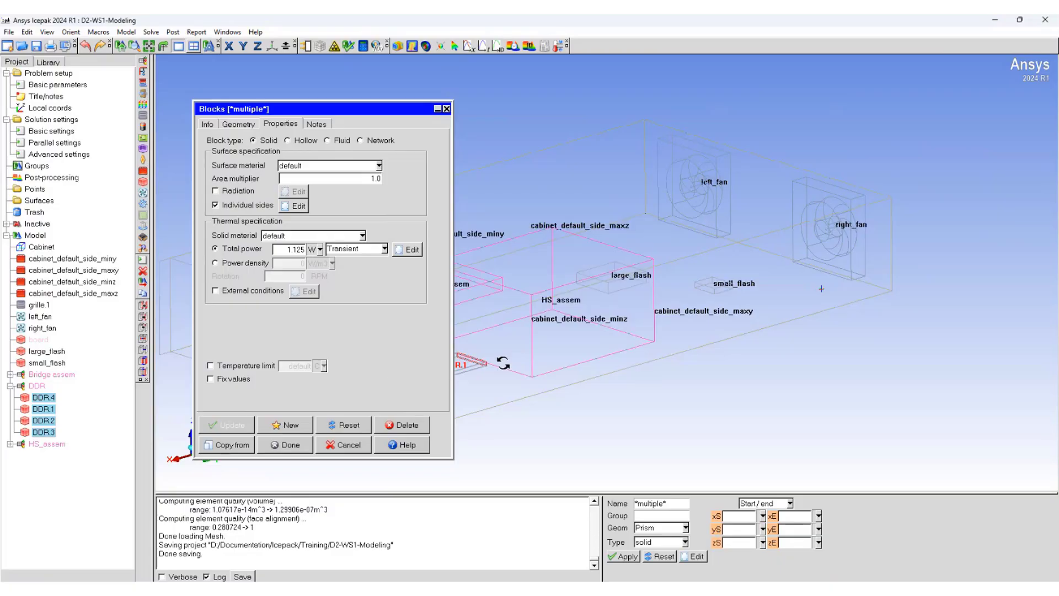
click(288, 444)
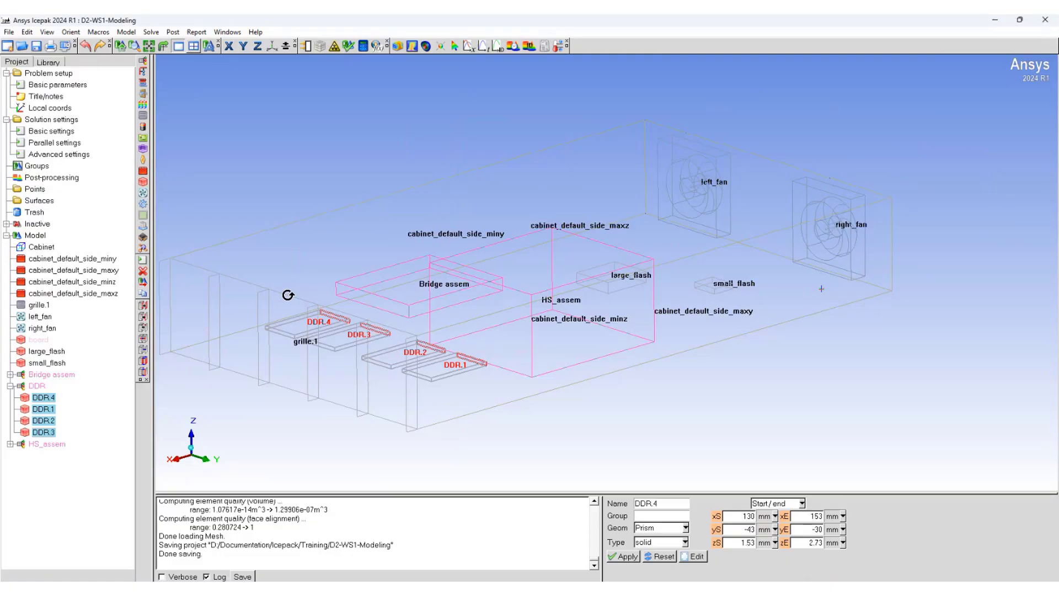
double_click(56, 86)
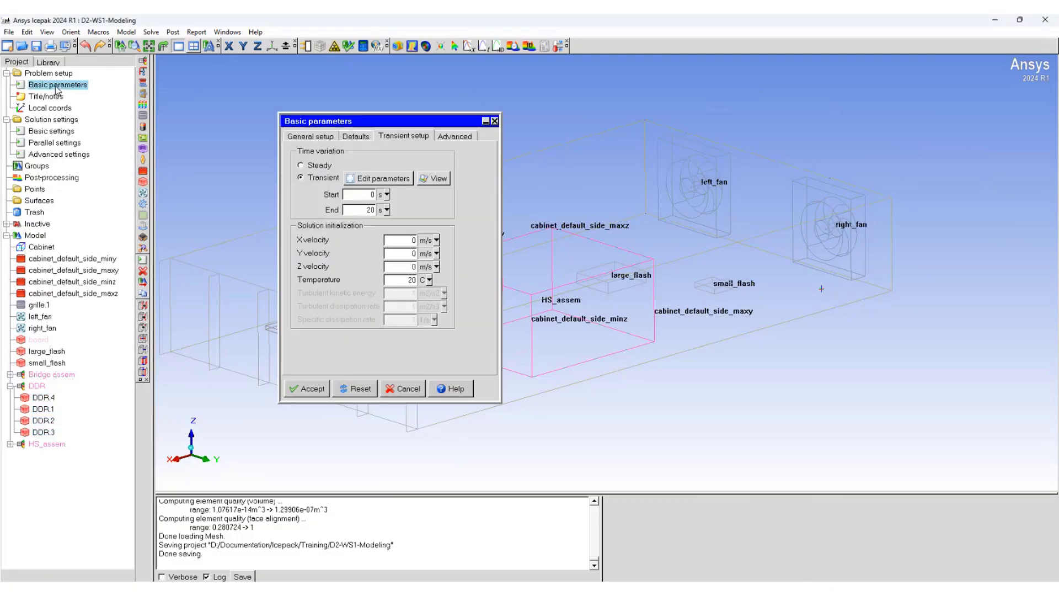
click(439, 179)
drag(764, 338, 483, 167)
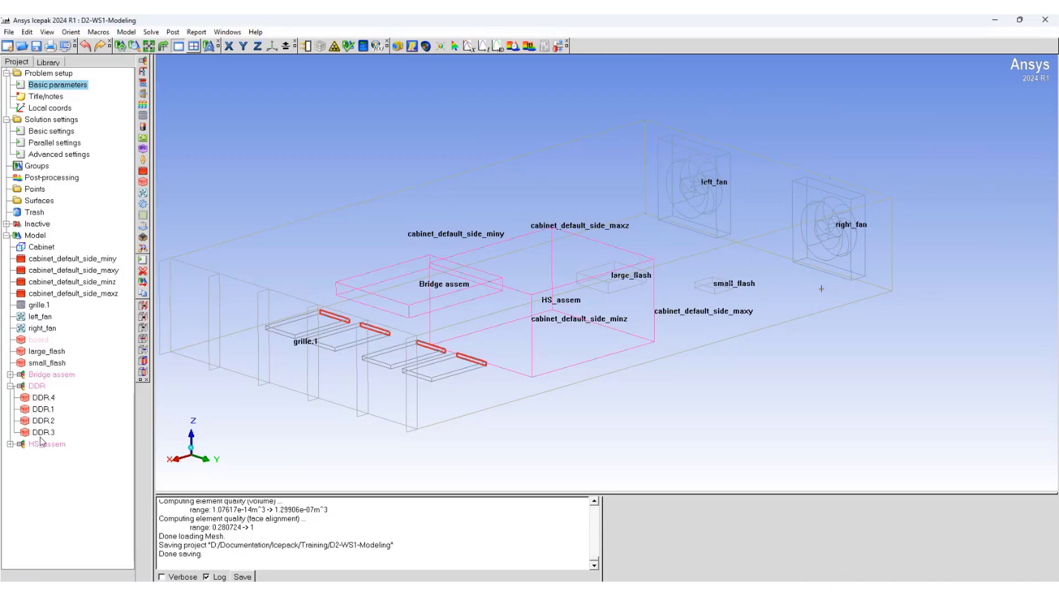
Step: Create a monitor point on the DDR.1 component
click(40, 410)
right_click(39, 412)
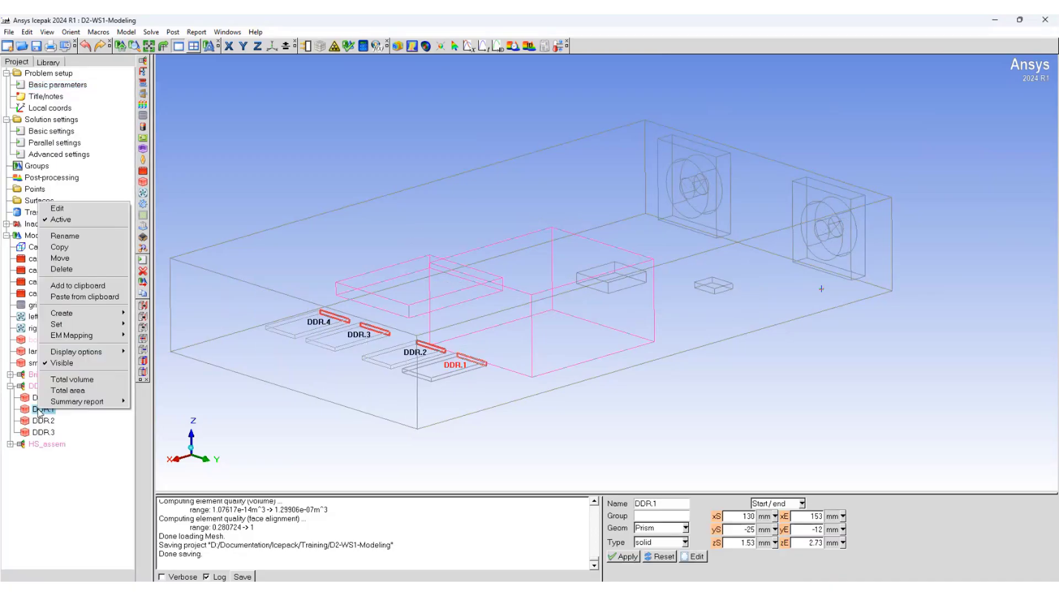
mouse_move(83, 313)
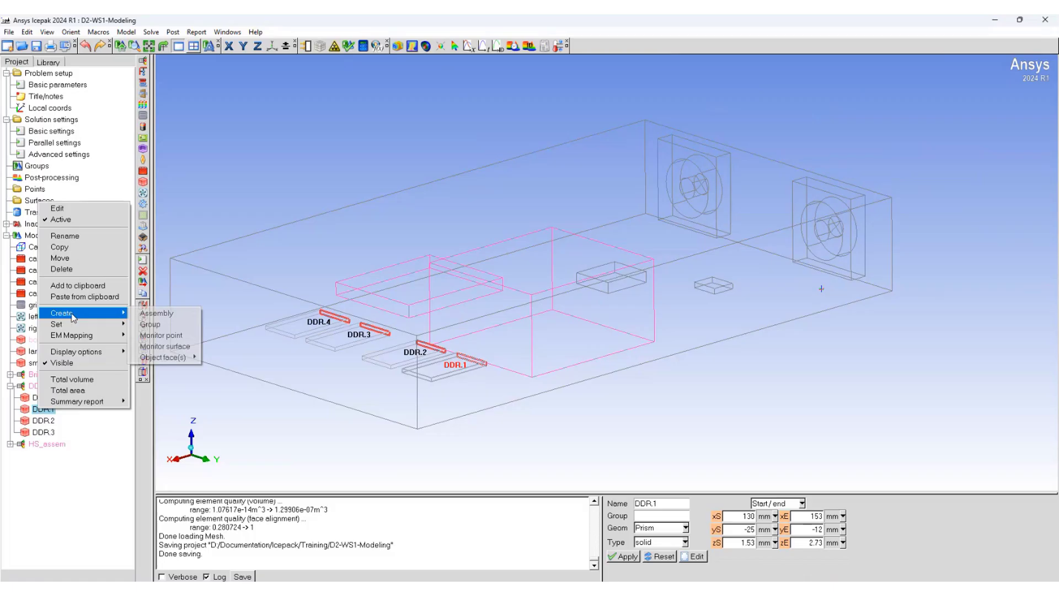
click(161, 335)
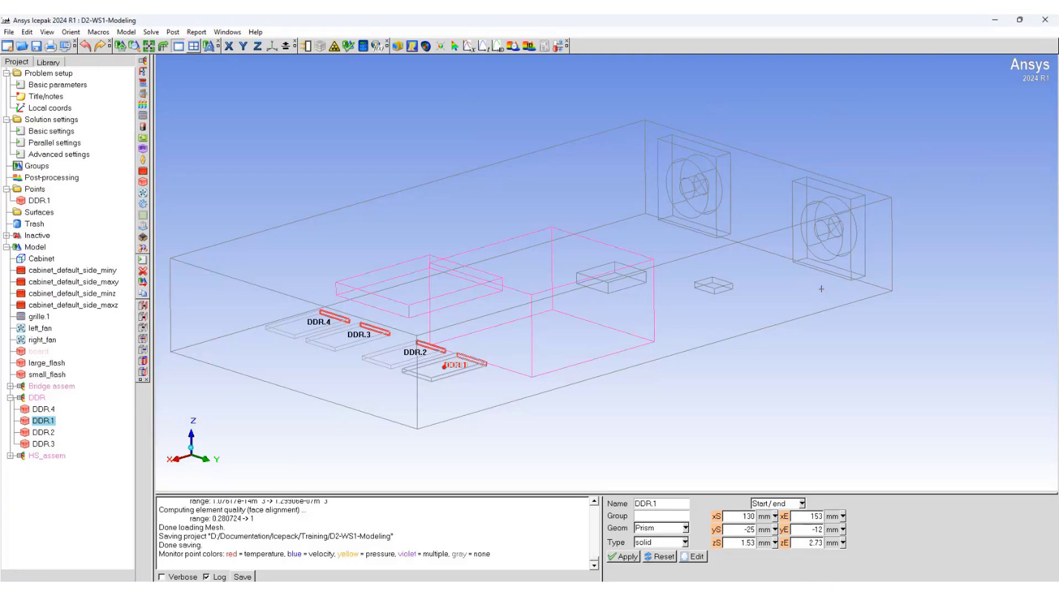
Step: Keep the DDR.1 monitor point on Temperature, save the project, and bring up the solve settings
double_click(46, 202)
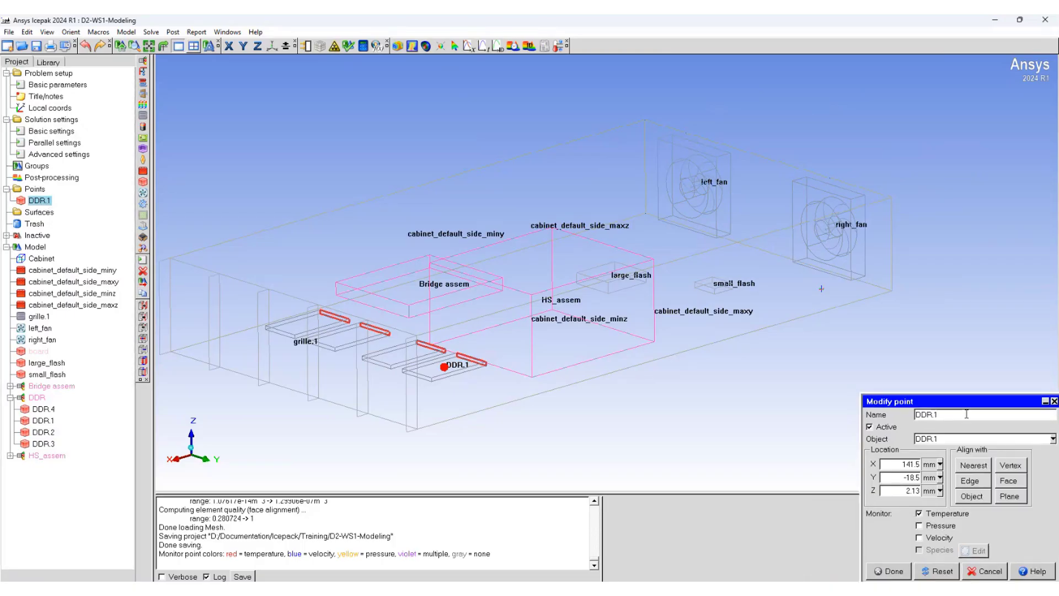
click(888, 571)
click(36, 47)
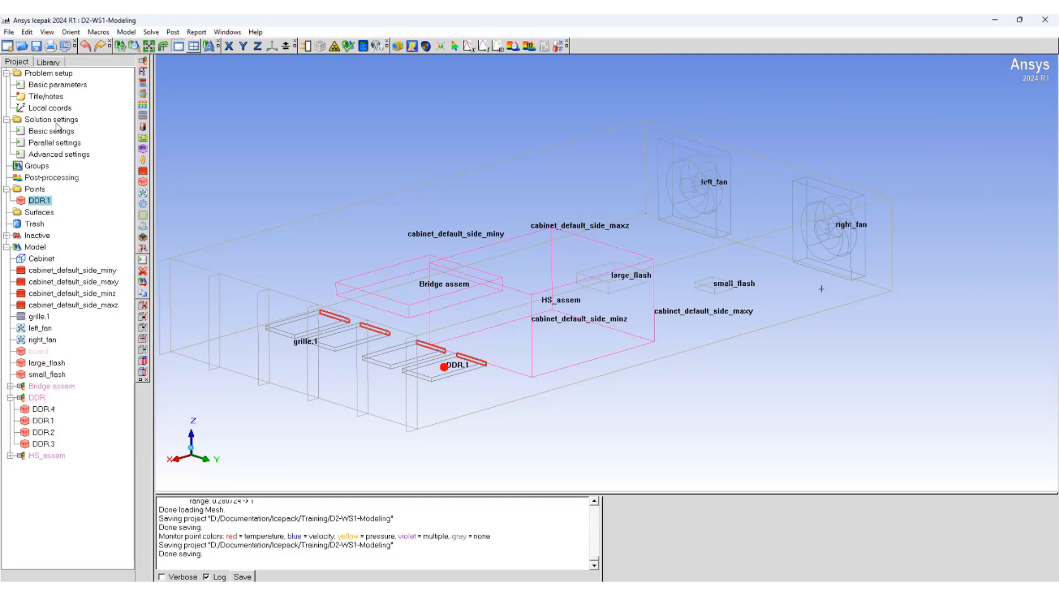
click(363, 47)
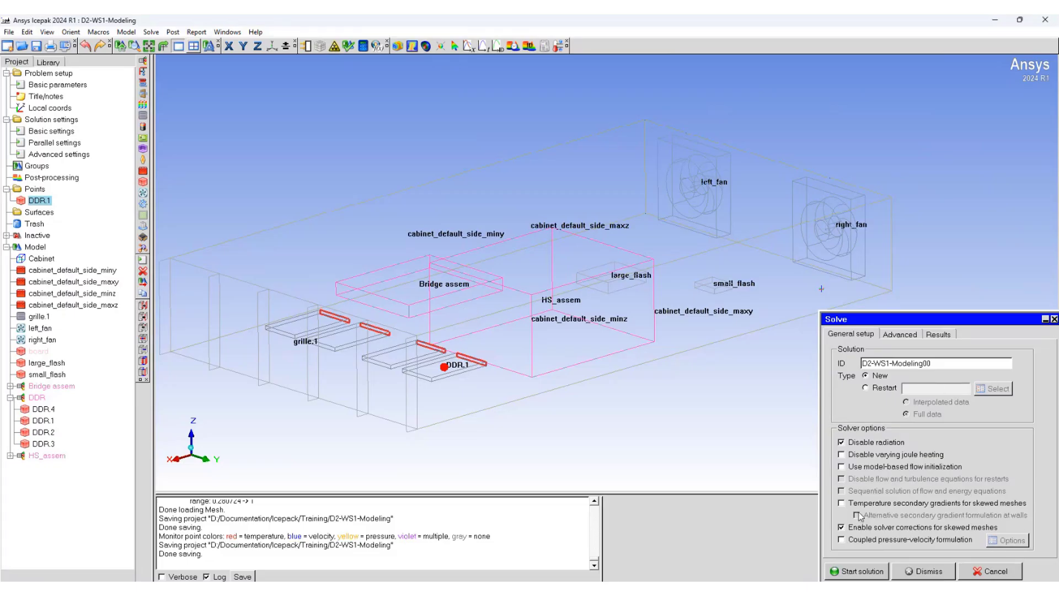
Step: Start the transient solution run for D2-WS1-Modeling00 and let its results load
click(843, 571)
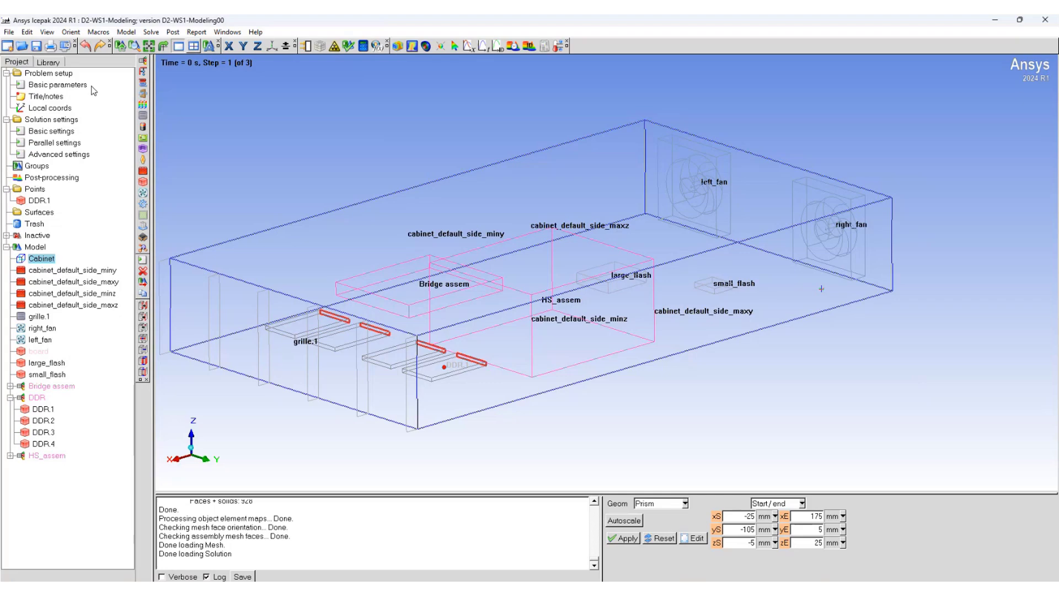
Step: Create object-face plot face.1 showing temperature contours on DDR.1 through DDR.4
click(396, 48)
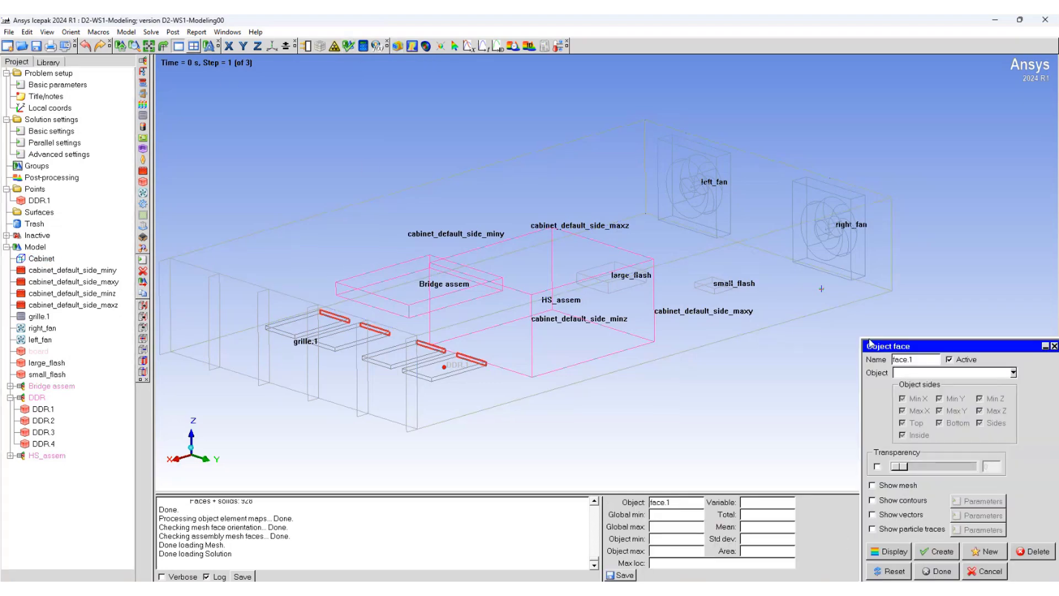
drag(910, 347, 177, 108)
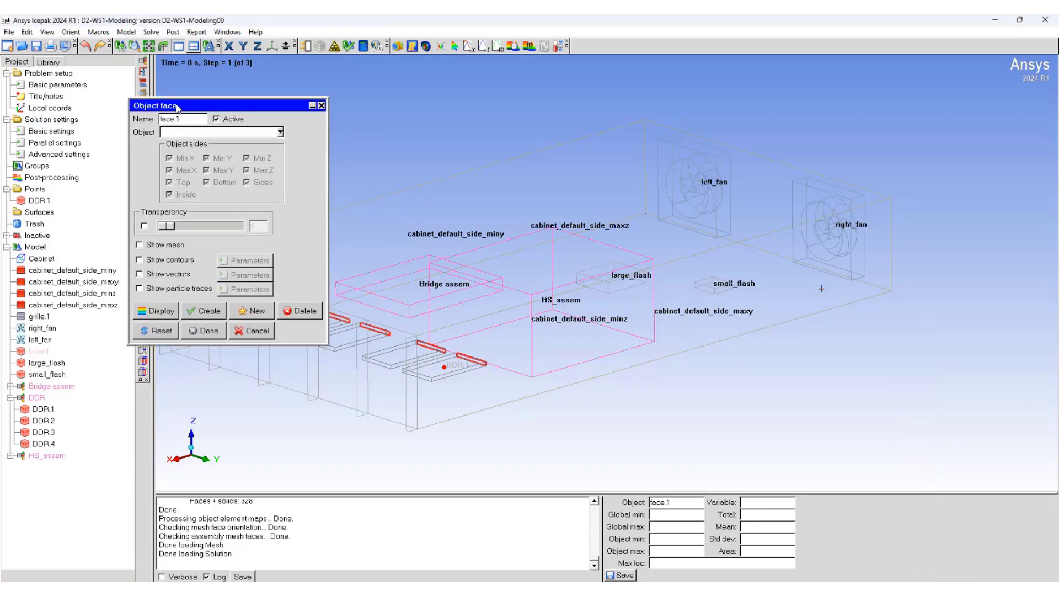
click(280, 132)
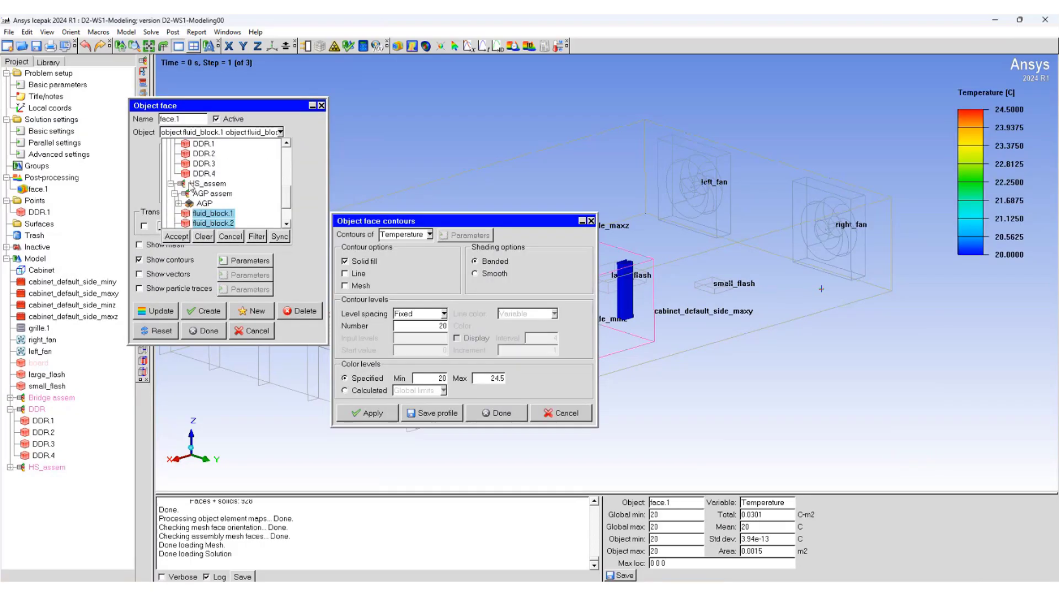
scroll(196, 188, down, 1)
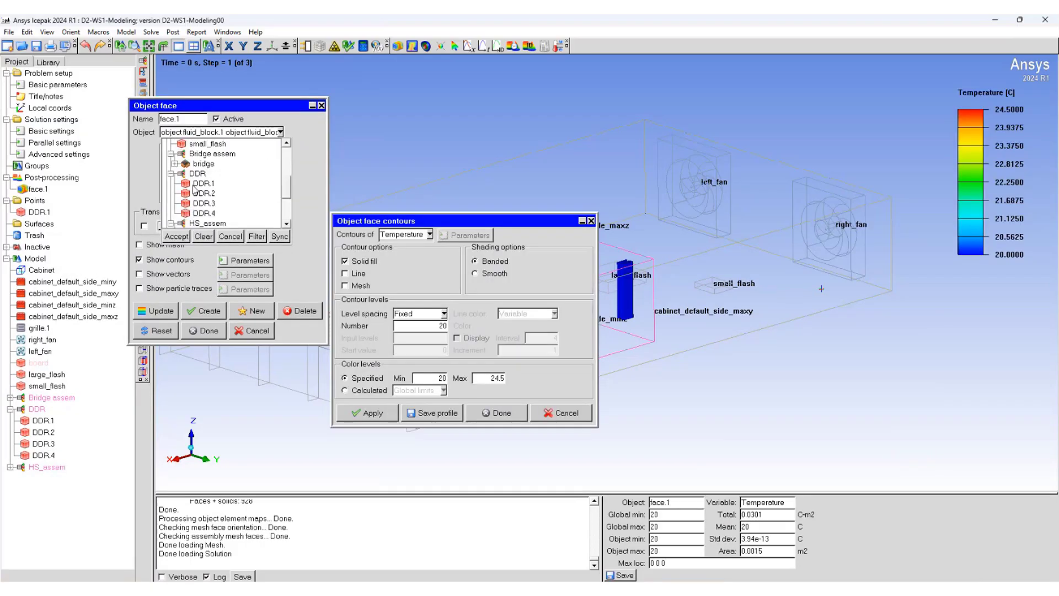
shift+click(203, 213)
click(176, 236)
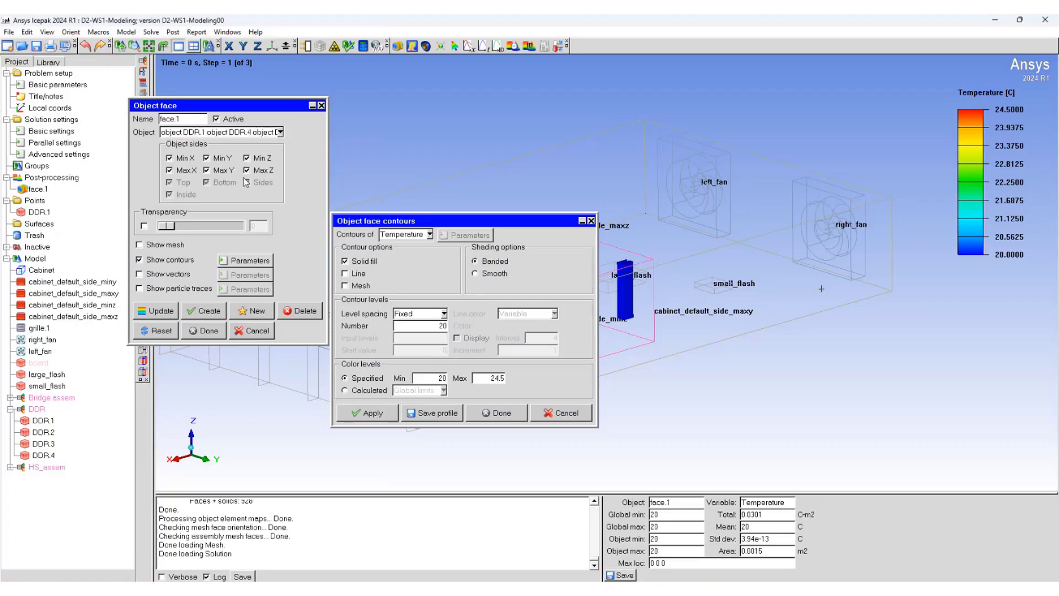
click(372, 412)
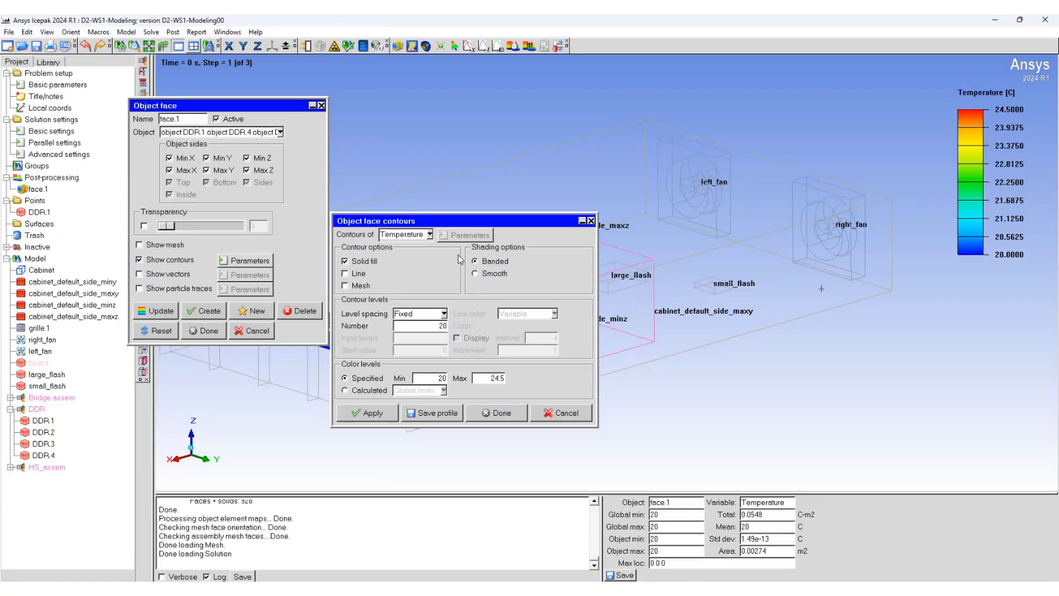
drag(451, 226, 667, 229)
click(204, 330)
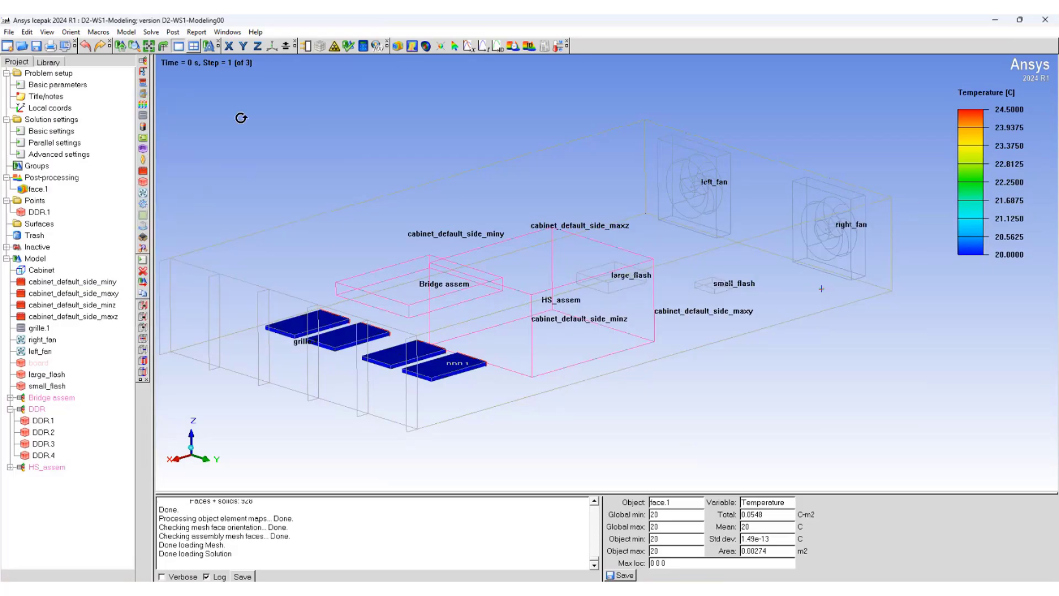
click(172, 32)
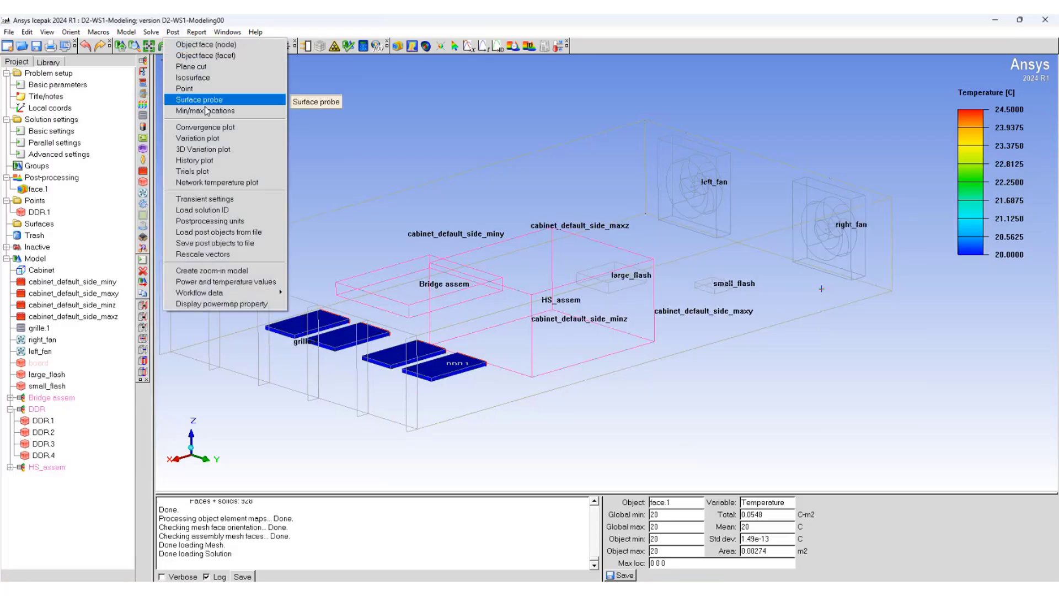
Step: Set post-processing time to step by time value with an increment of 1
click(208, 200)
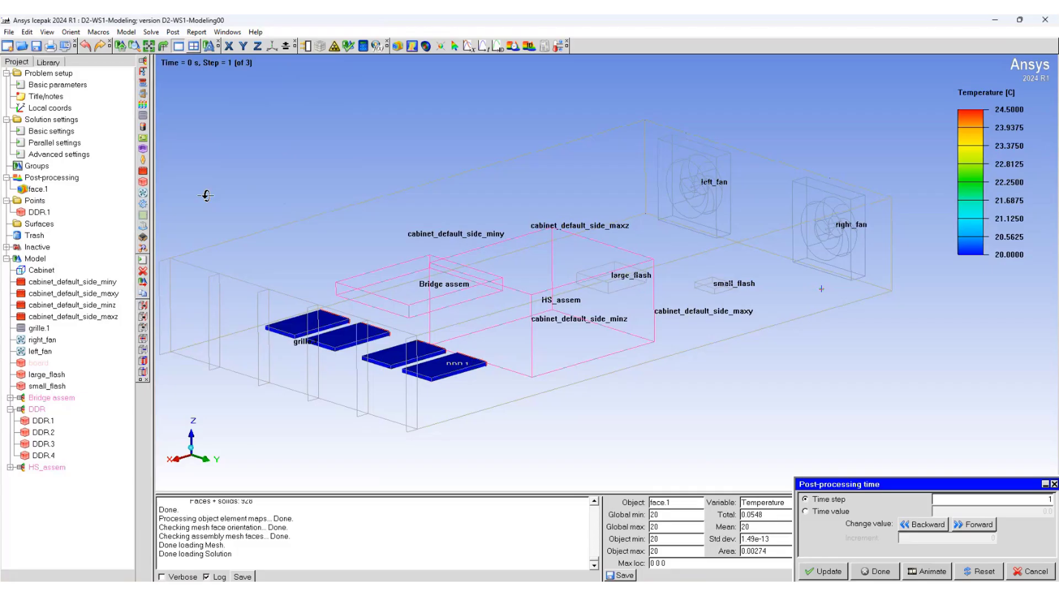
drag(862, 486, 206, 105)
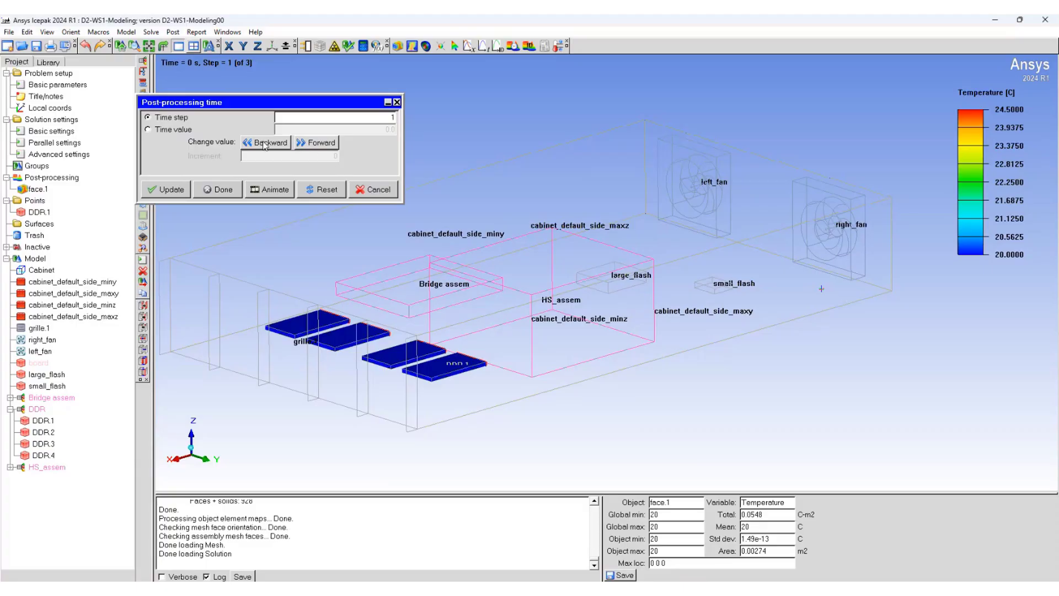
click(169, 132)
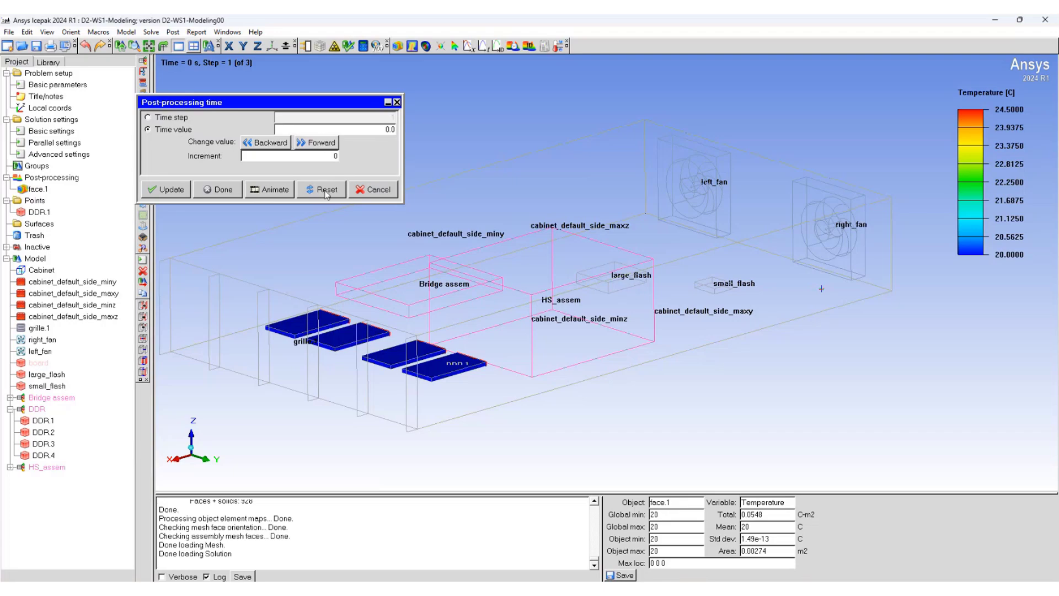
double_click(335, 155)
text(1)
Step: Advance the DDR face contours one second at a time from 0 s to 20 s
click(319, 143)
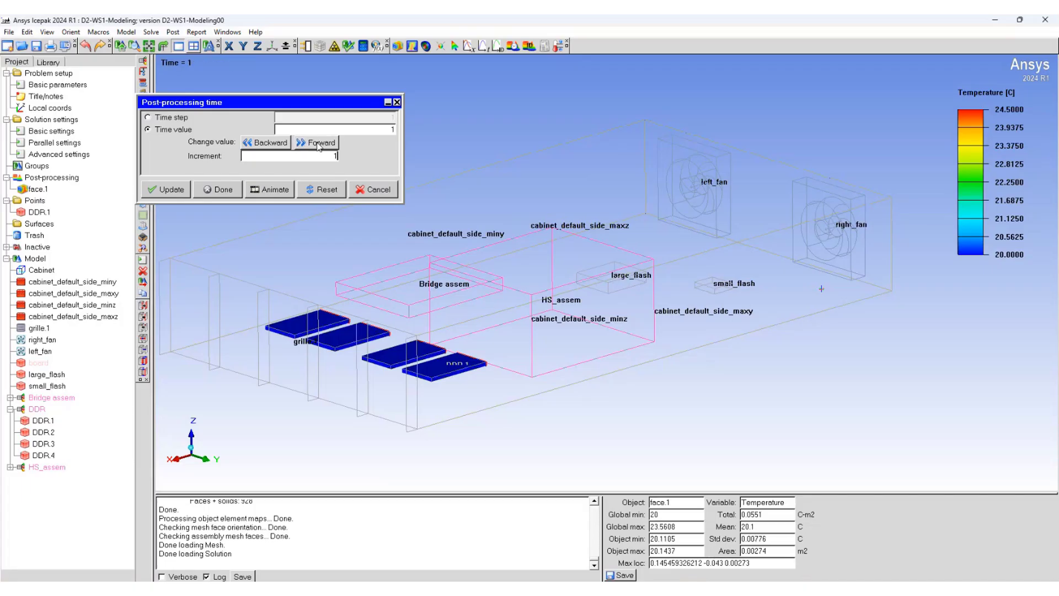
click(319, 143)
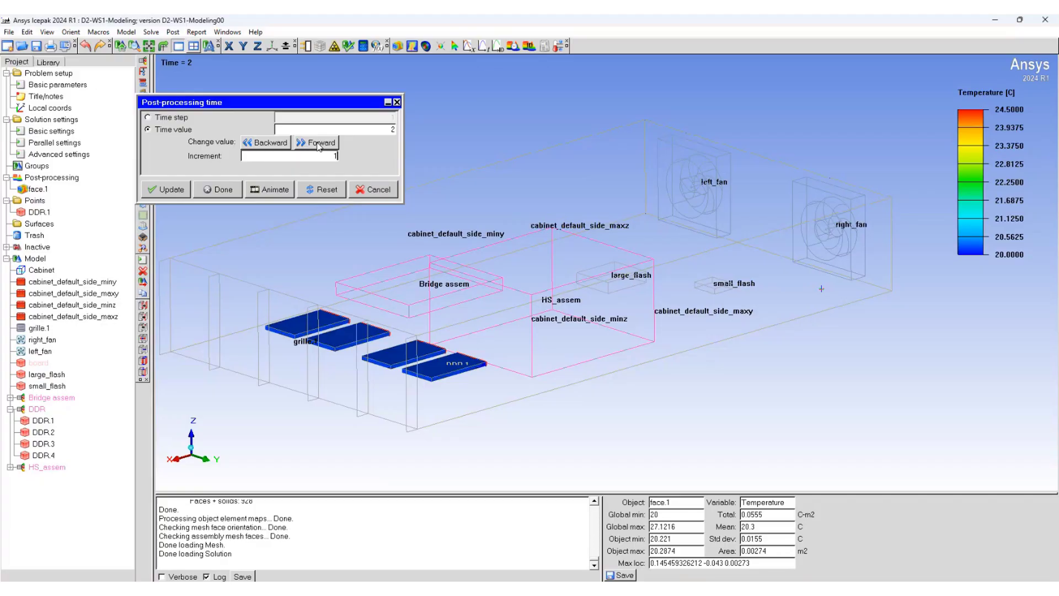
click(319, 144)
click(319, 143)
click(319, 143)
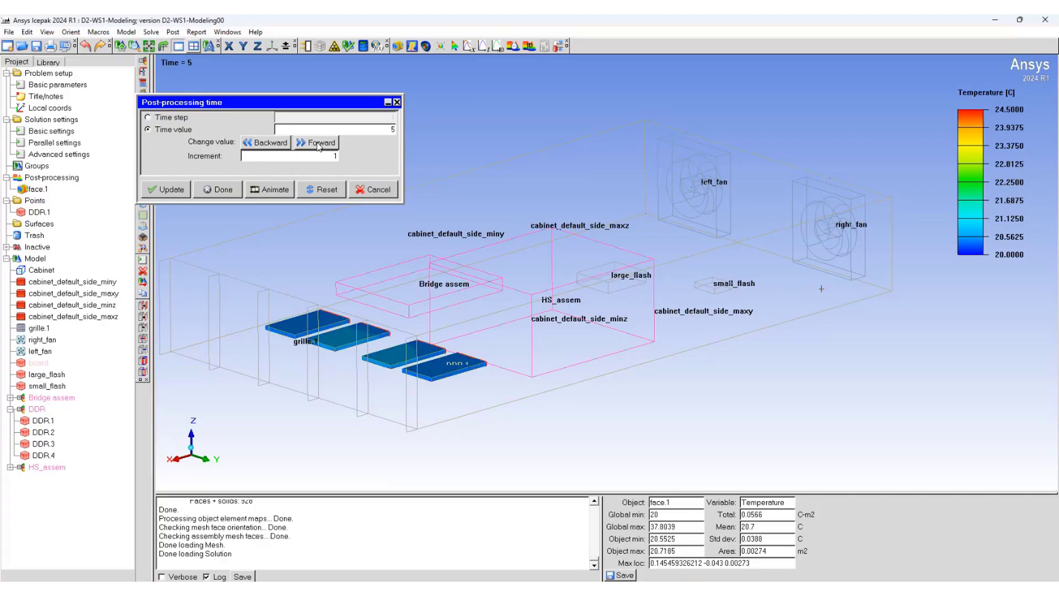
click(319, 144)
click(319, 143)
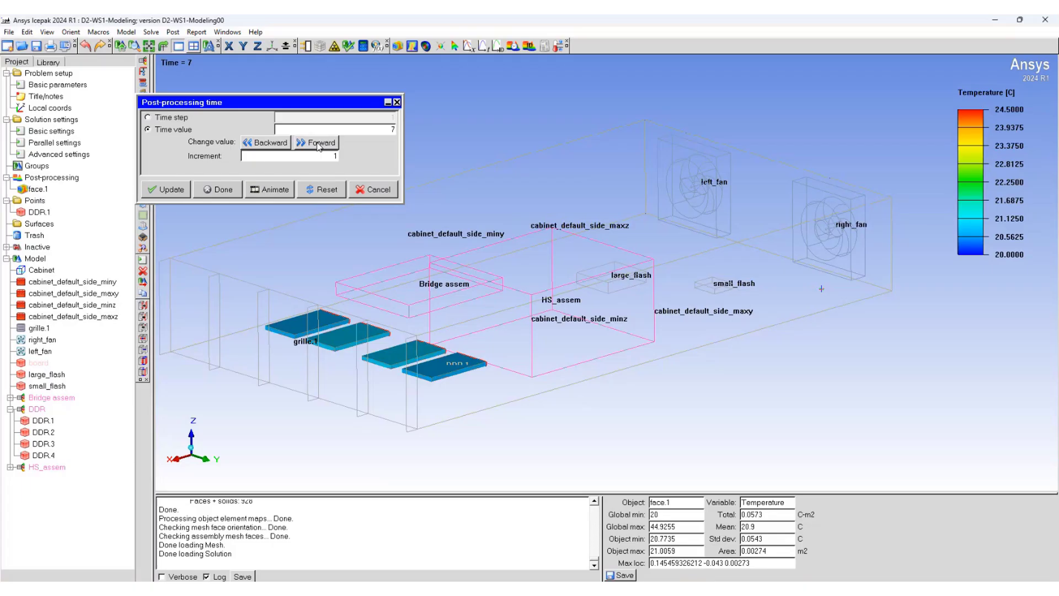
click(319, 144)
click(319, 144)
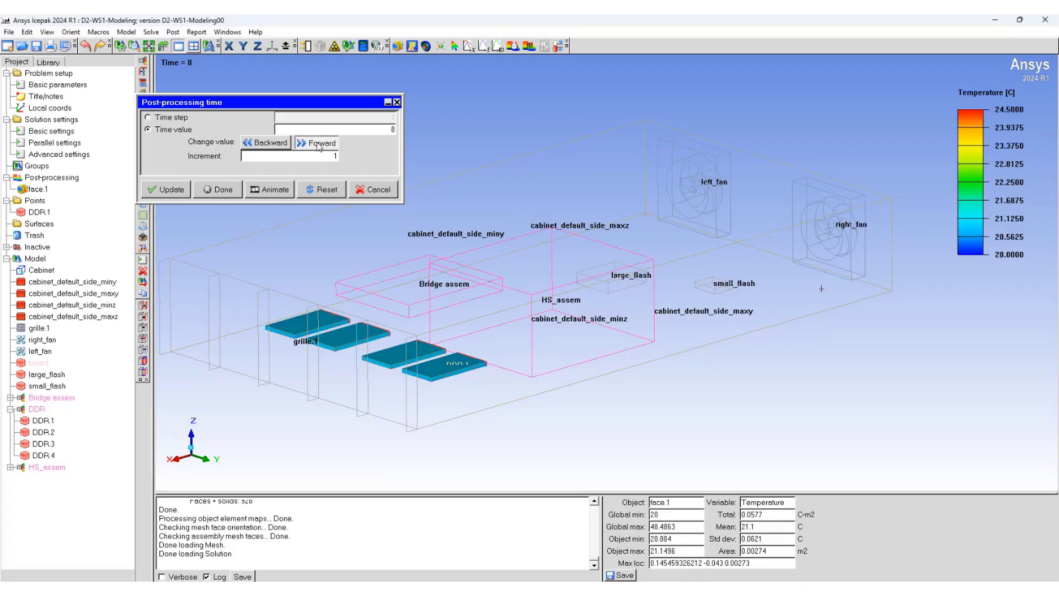
click(318, 143)
click(319, 144)
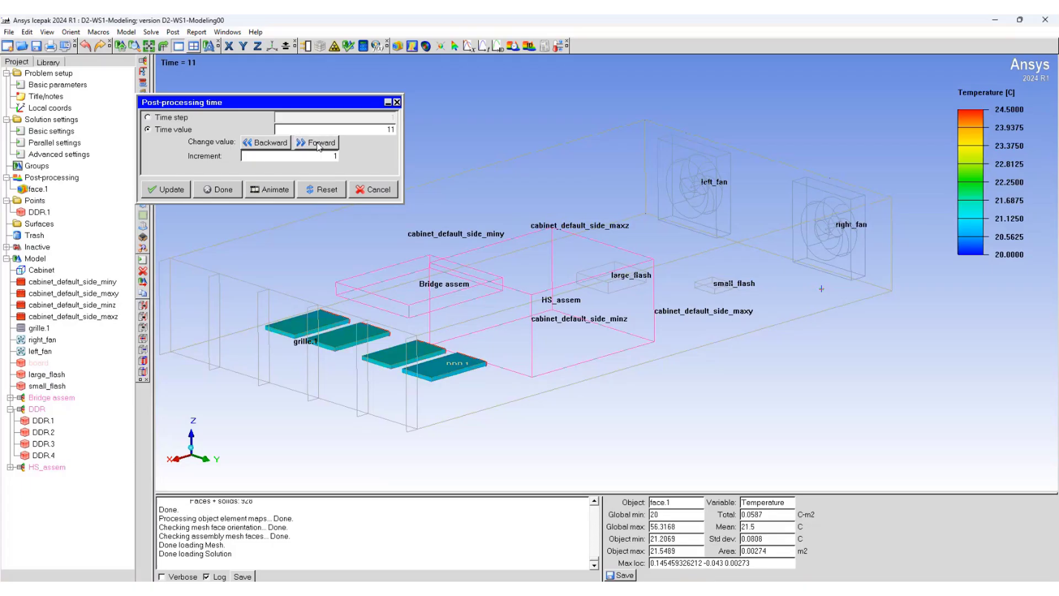
click(319, 144)
click(319, 143)
click(319, 143)
click(319, 144)
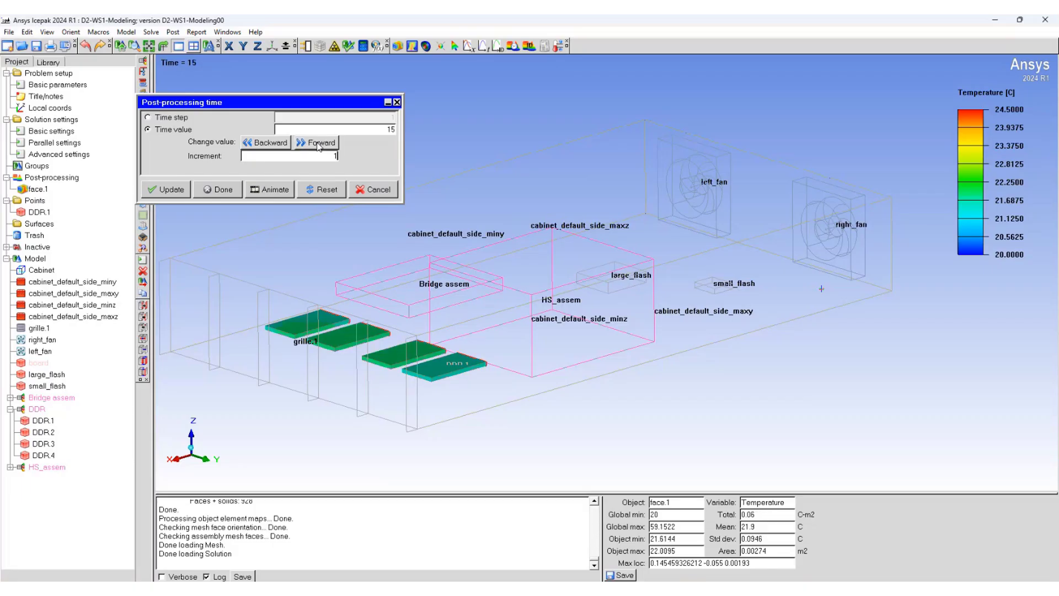
click(319, 143)
click(319, 143)
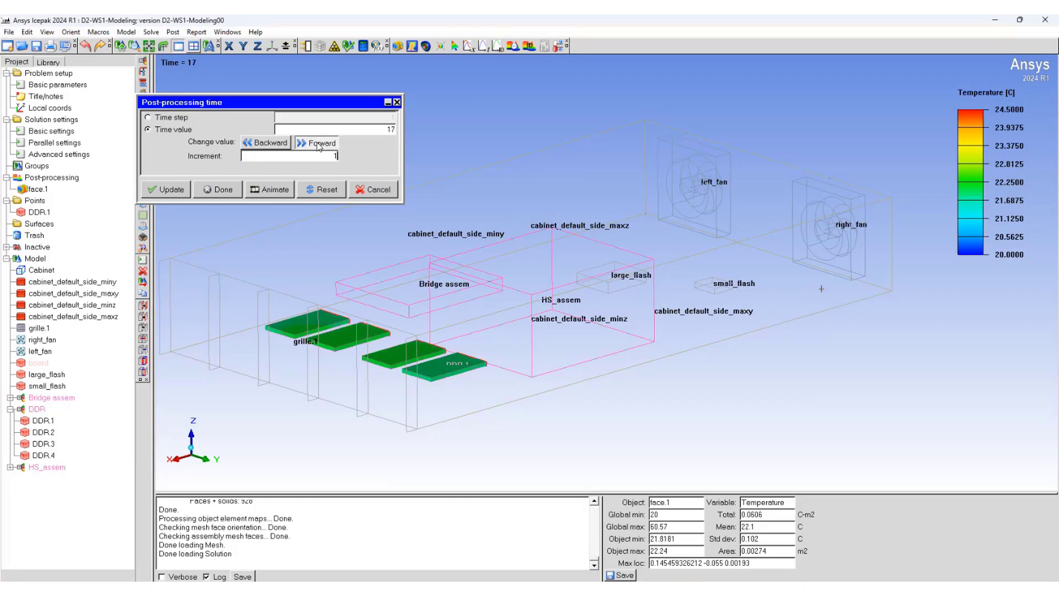
click(319, 143)
click(319, 144)
click(319, 143)
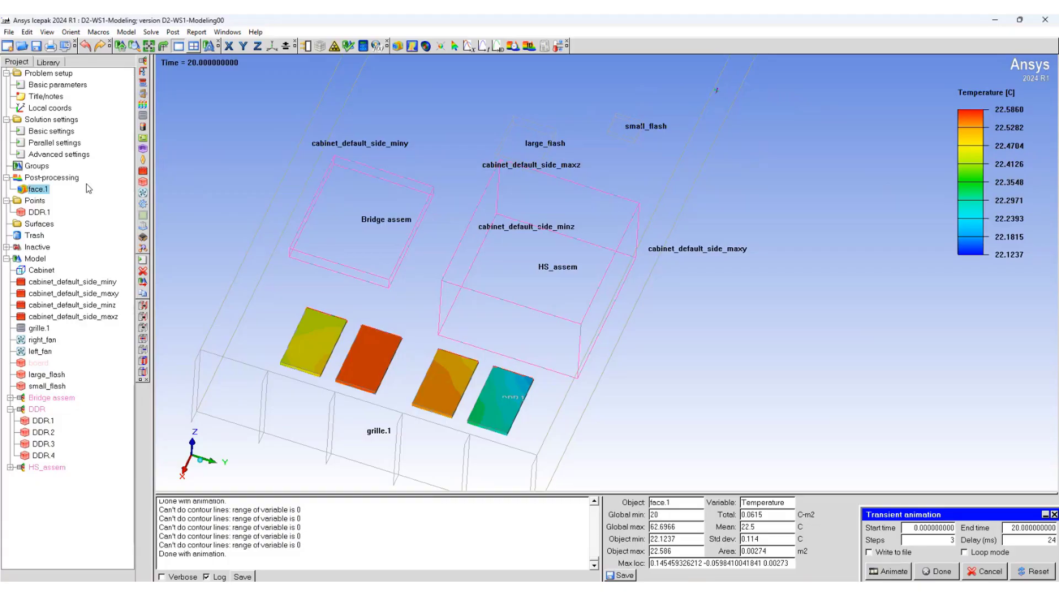
Step: Create a history plot with end time 20 s and add monitor point DDR.1
click(173, 32)
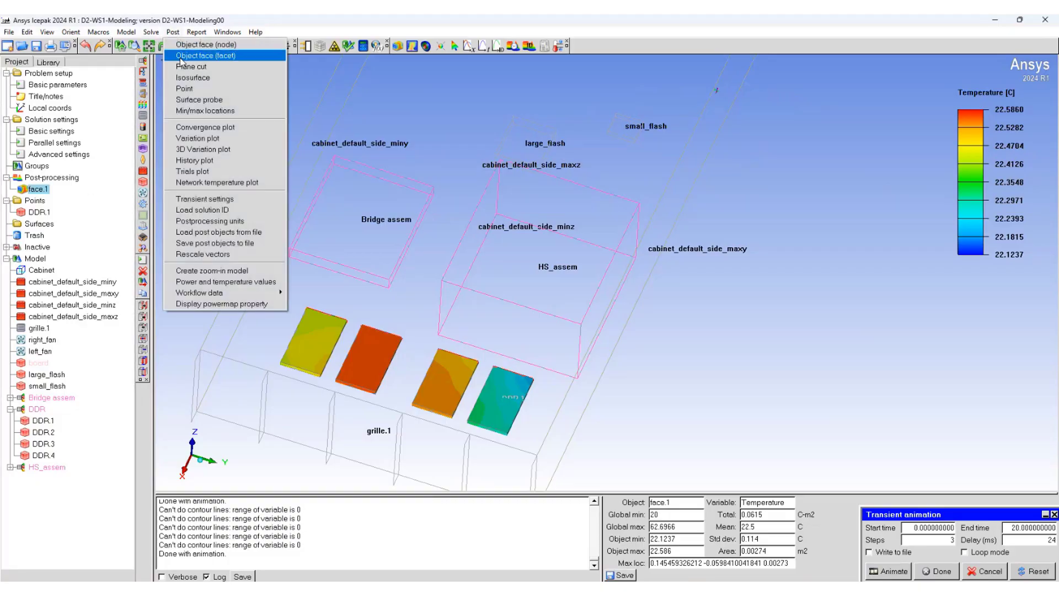
click(190, 160)
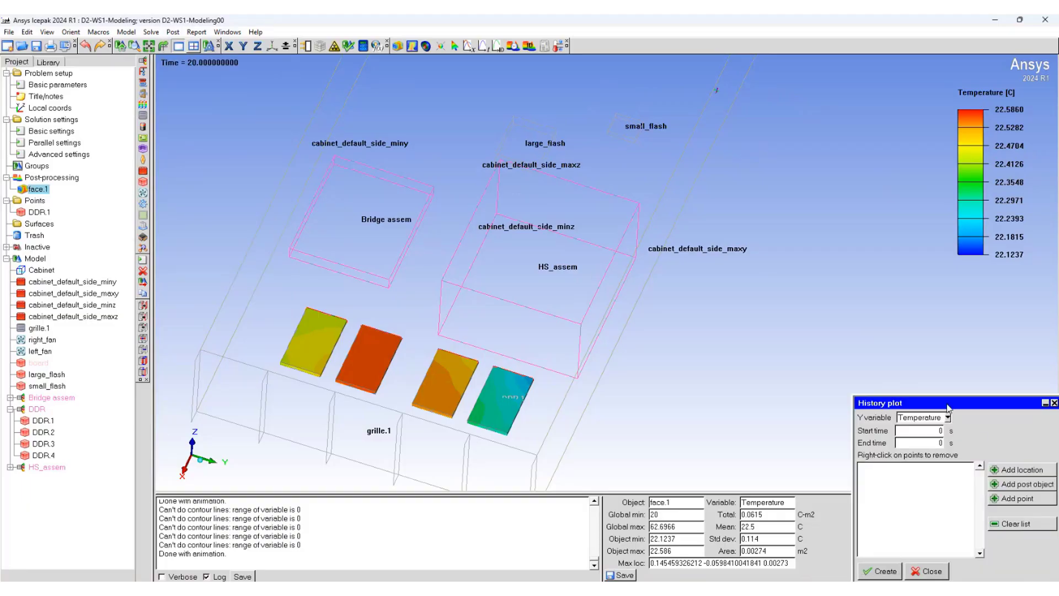
drag(910, 403, 300, 118)
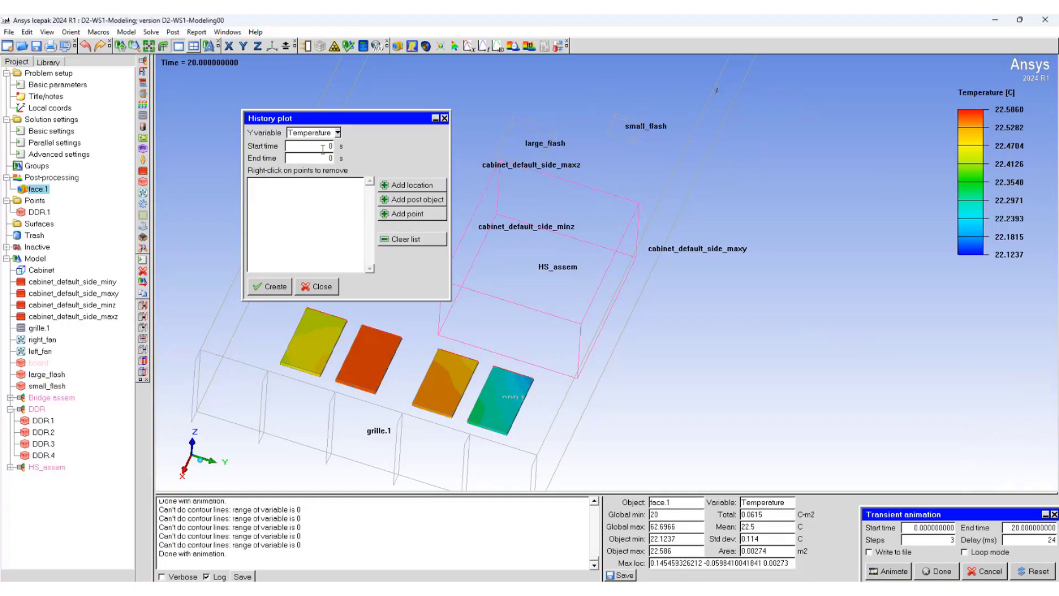
click(324, 158)
key(BackSpace)
text(20)
click(407, 214)
Step: Create monitor point mon_pt_1 on fluid_block.3 and add it to the history plot
click(412, 186)
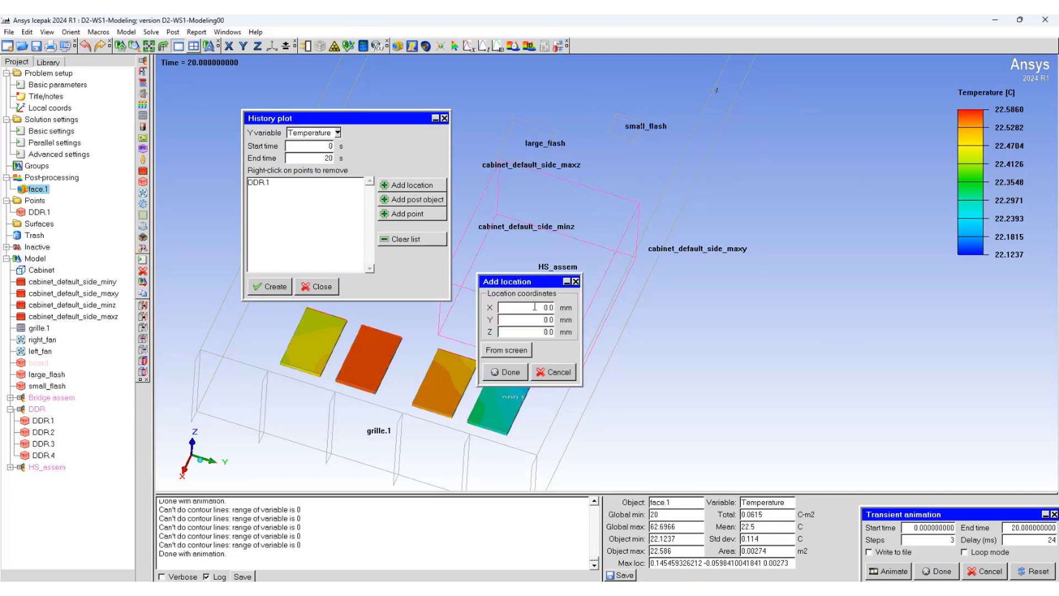
click(575, 281)
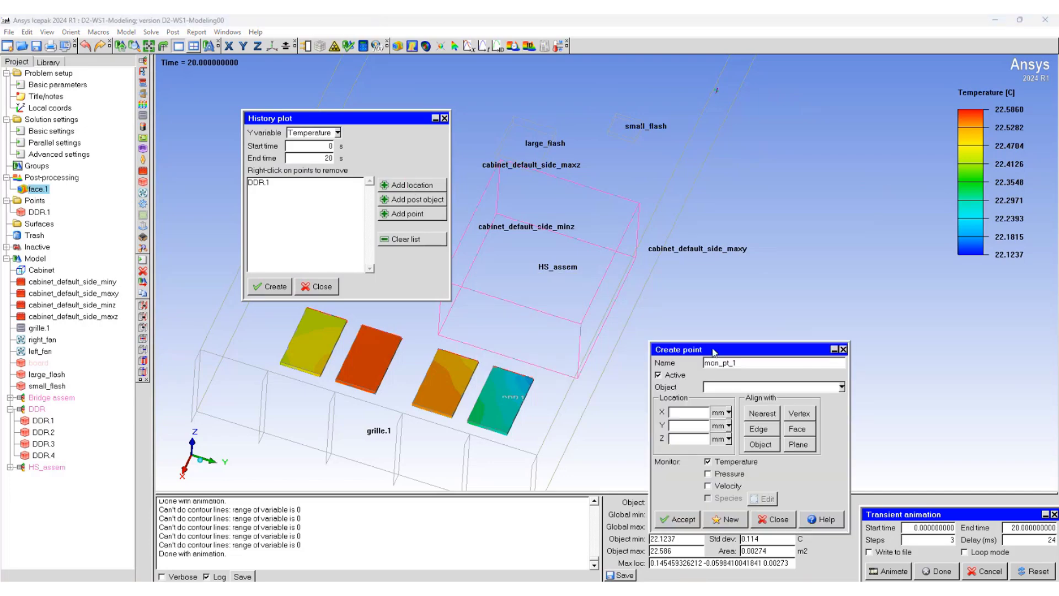
drag(714, 353, 388, 200)
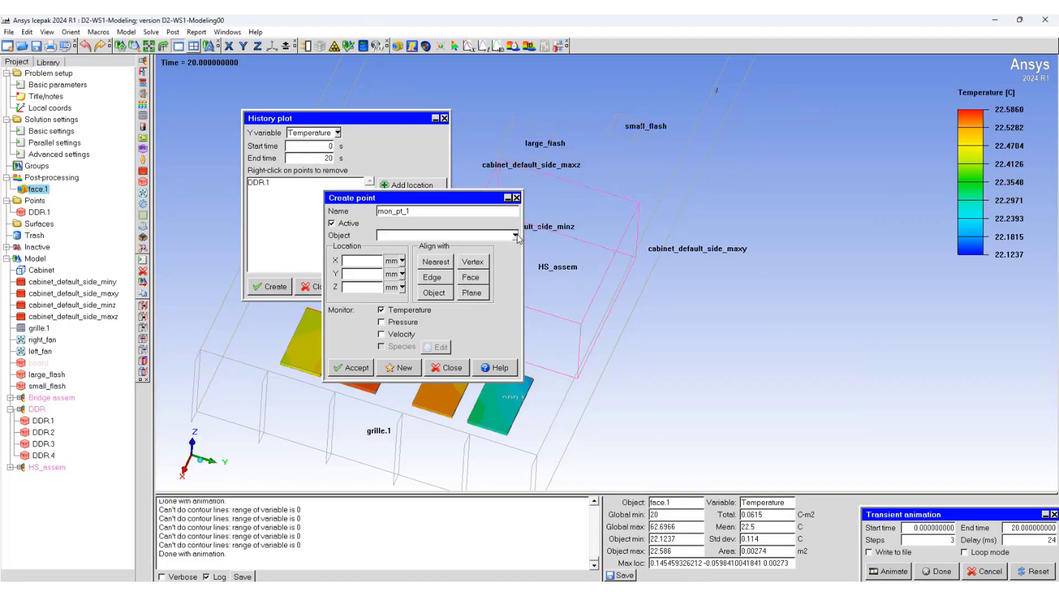
click(516, 234)
scroll(444, 287, down, 6)
click(429, 296)
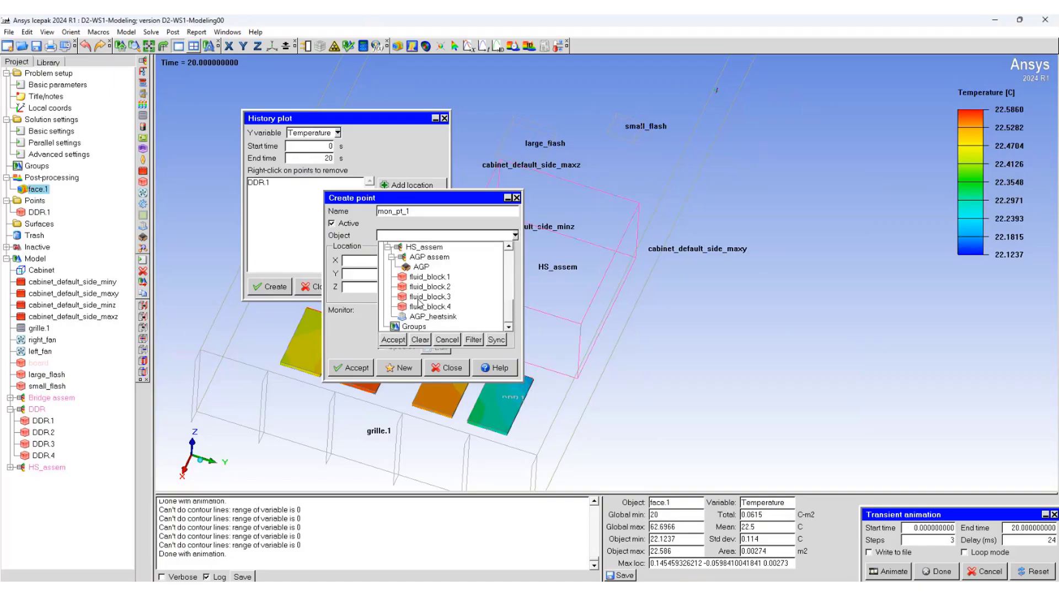
click(393, 340)
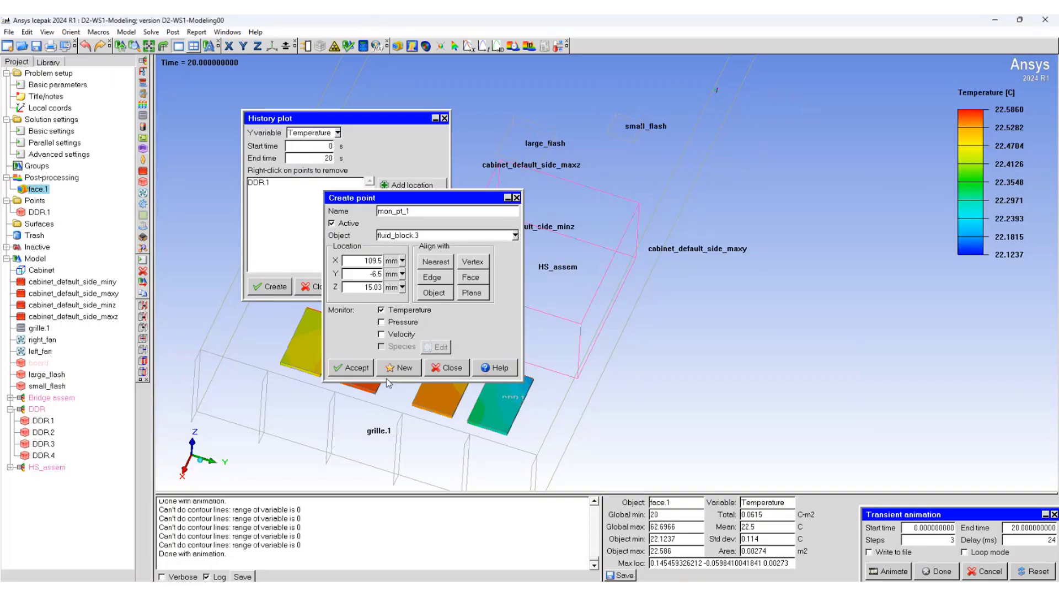
click(356, 368)
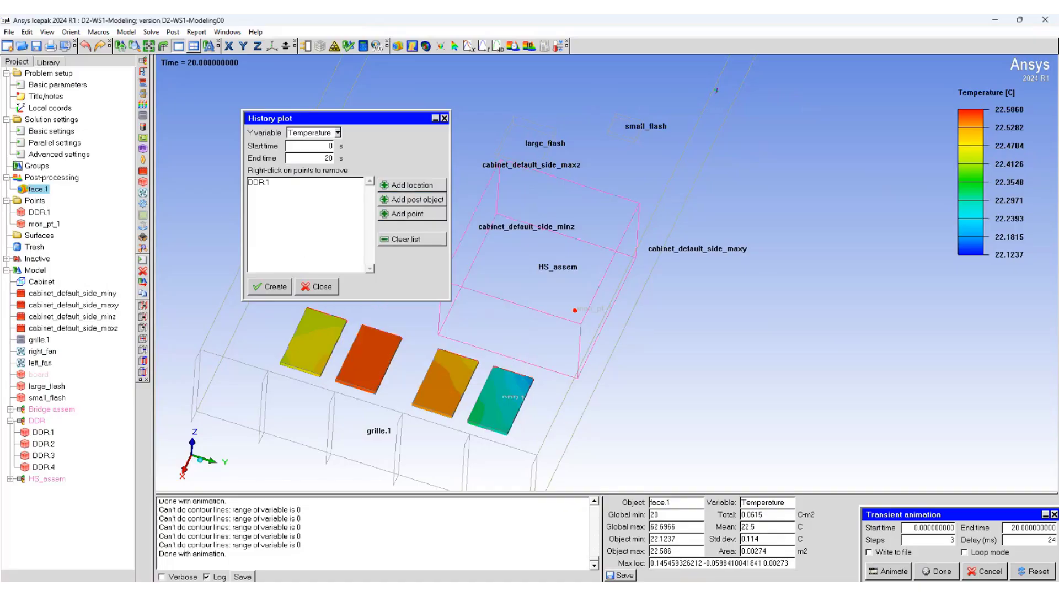
Step: Plot the 0–20 s temperature history of DDR.1 and mon_pt_1 together, then close the plot
click(264, 184)
shift+click(264, 192)
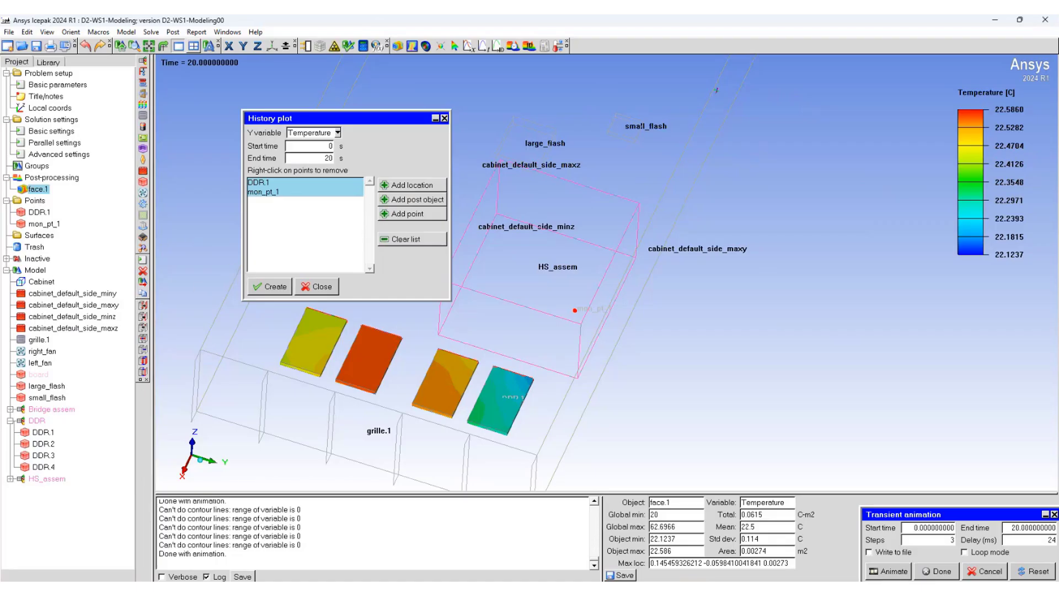
click(269, 286)
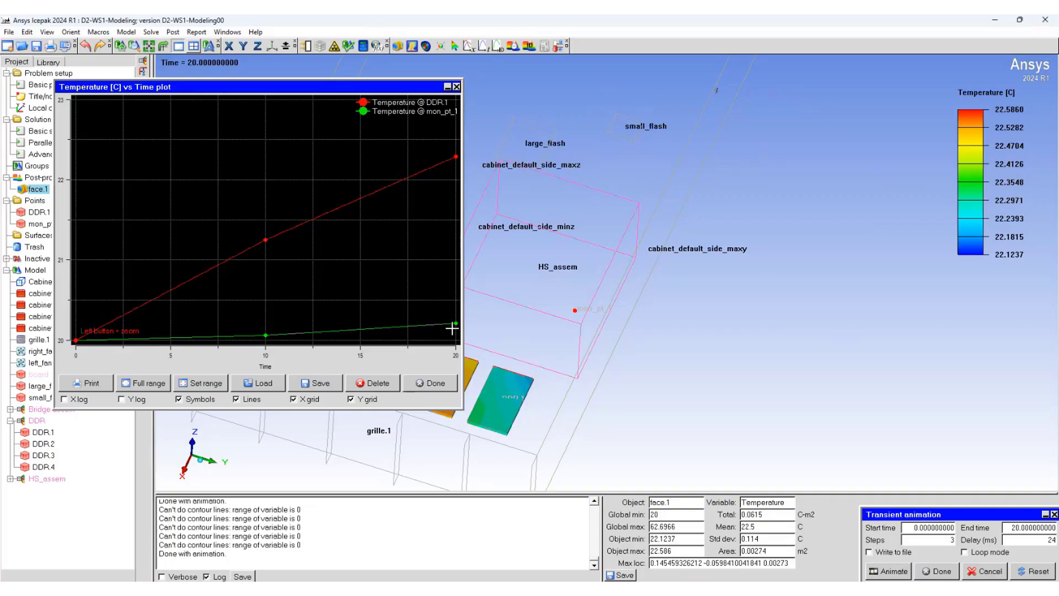
click(436, 383)
Step: Start a summary report covering all solution times
click(202, 33)
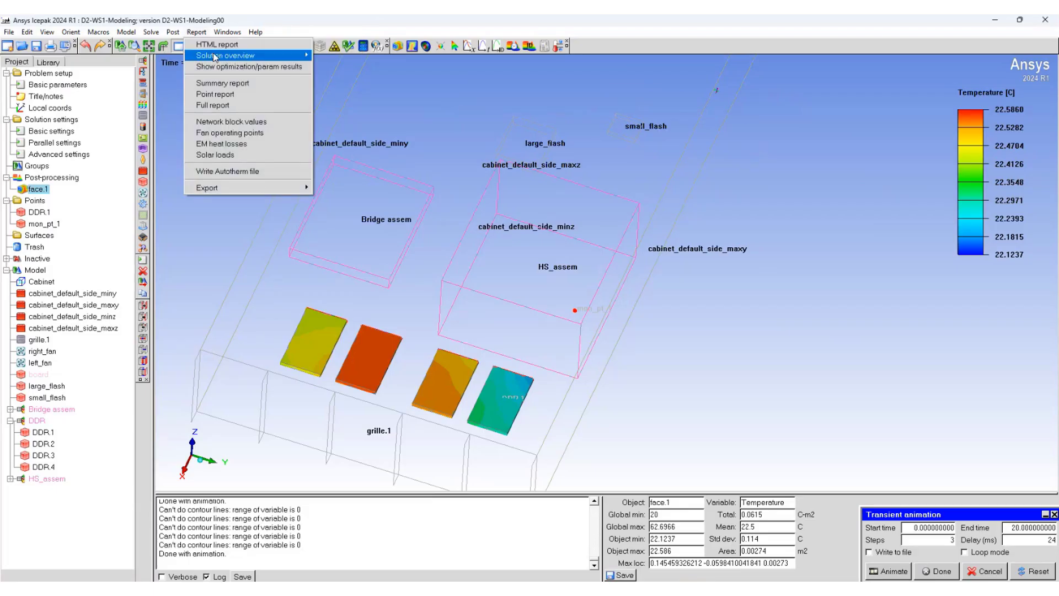
click(214, 82)
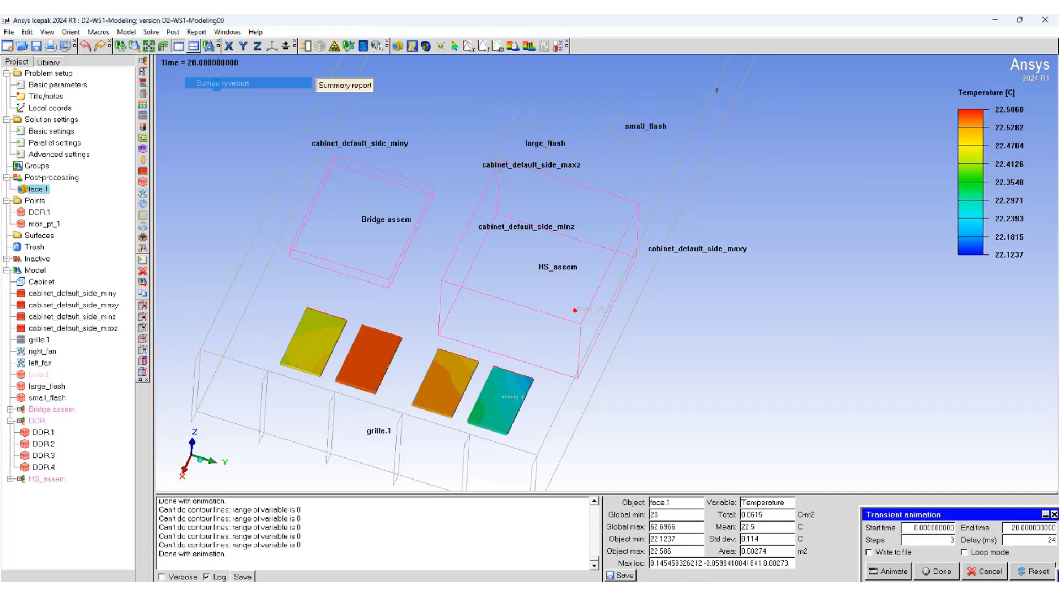
drag(750, 264, 309, 110)
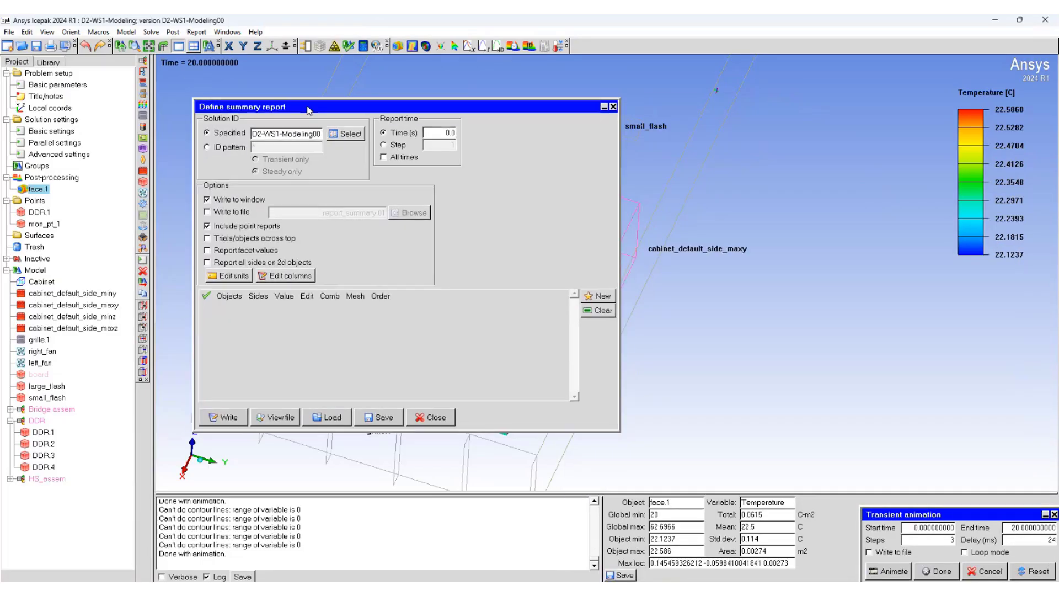
click(383, 157)
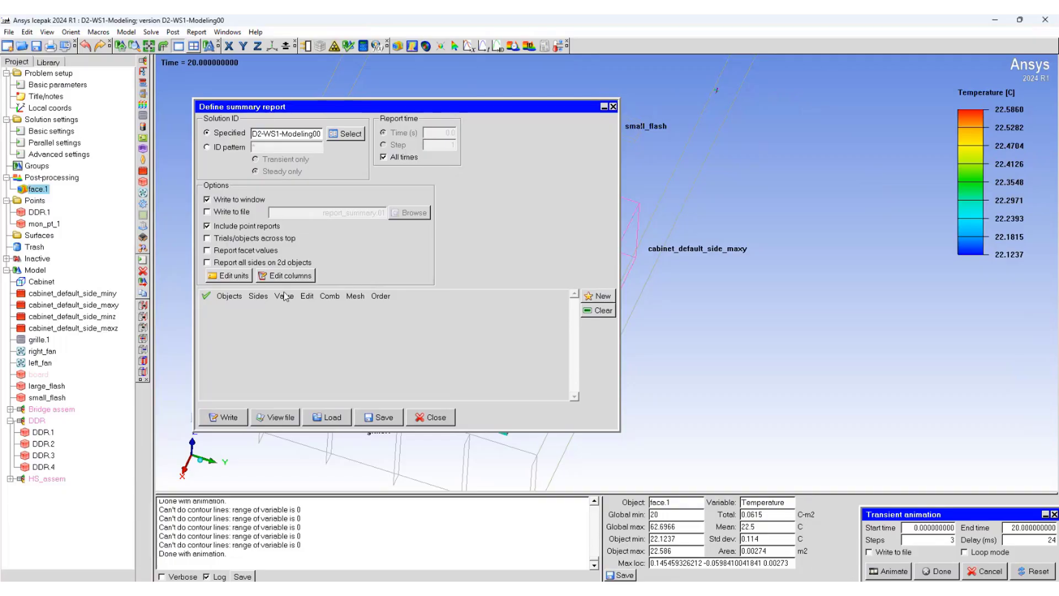
Step: Add a report row for point DDR.1 and write the summary report
click(601, 296)
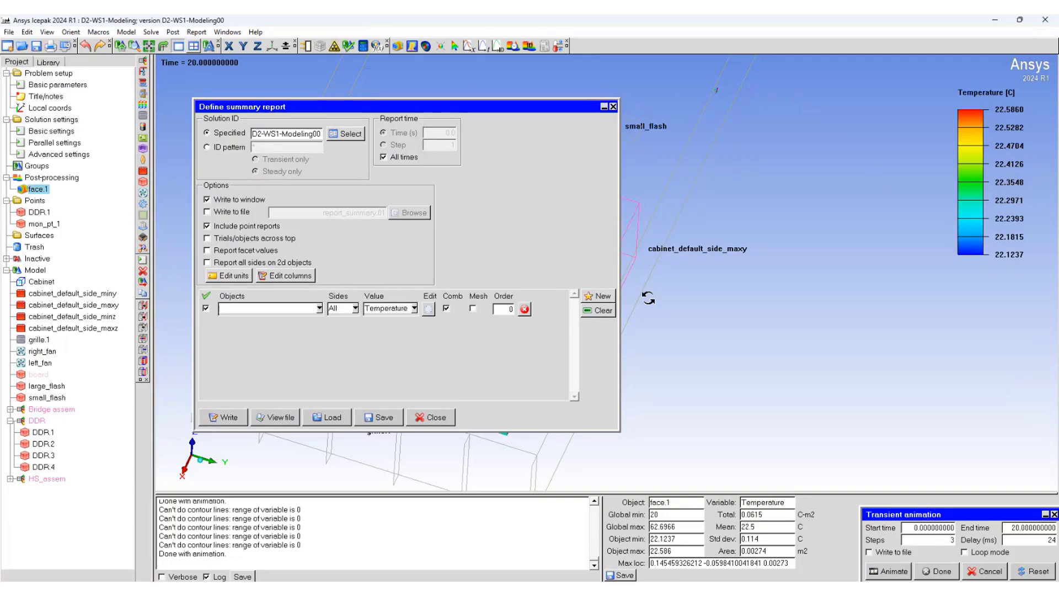
click(320, 309)
scroll(266, 379, down, 5)
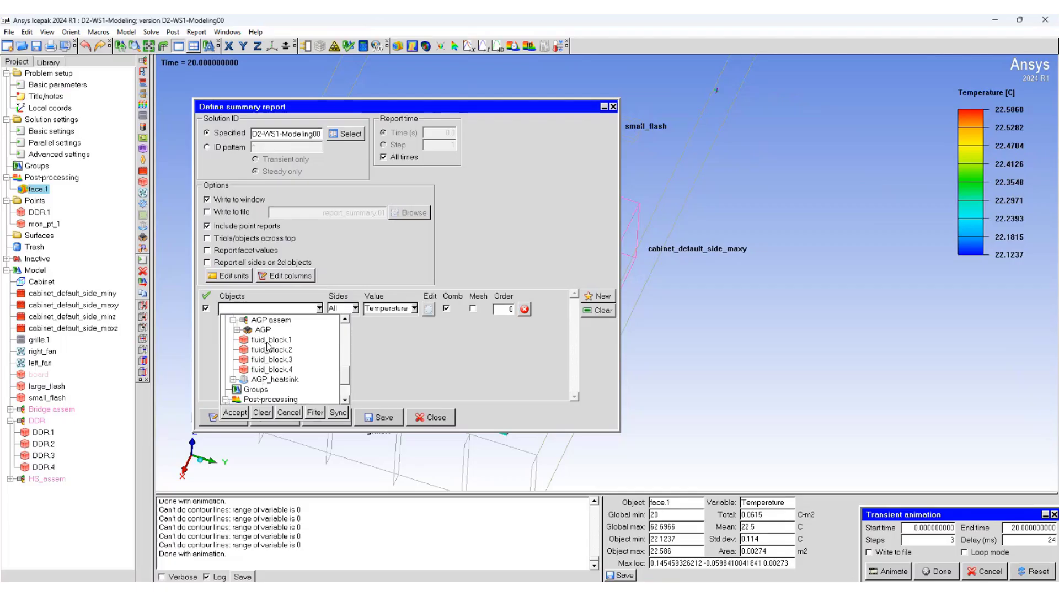
scroll(269, 348, down, 5)
click(258, 381)
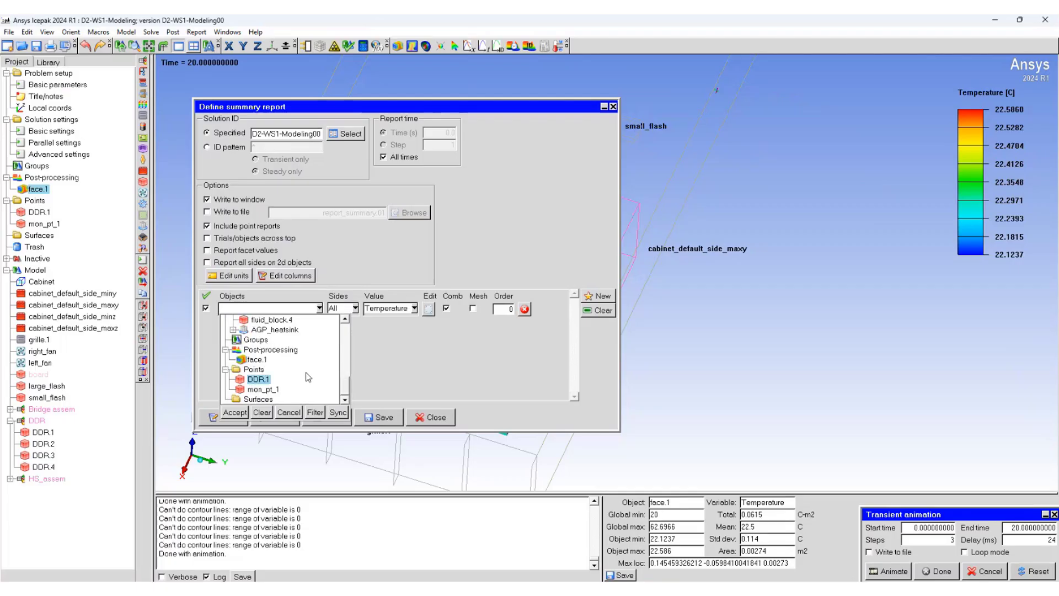
click(235, 412)
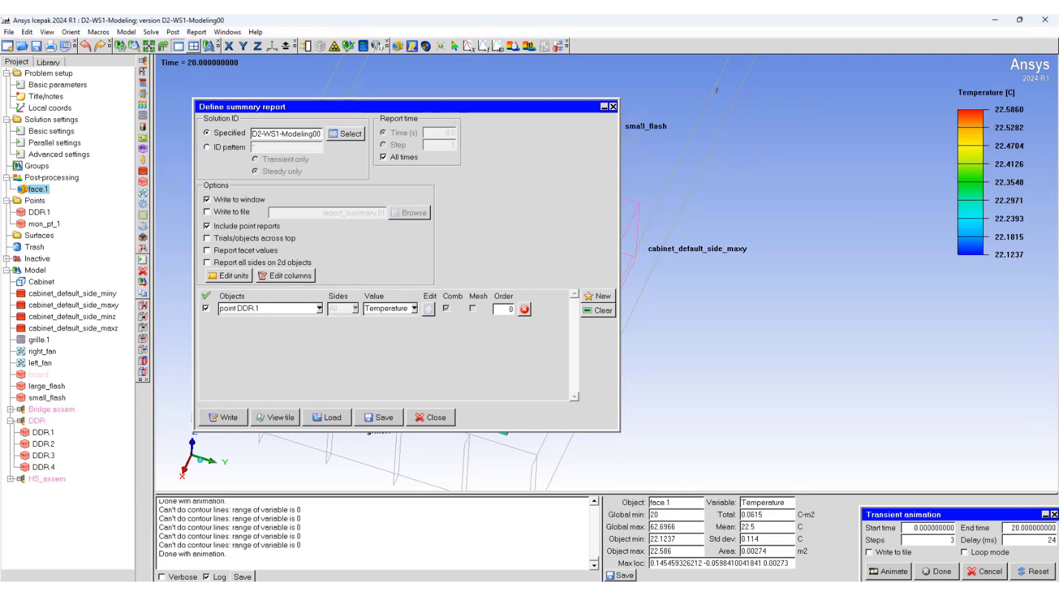
click(234, 415)
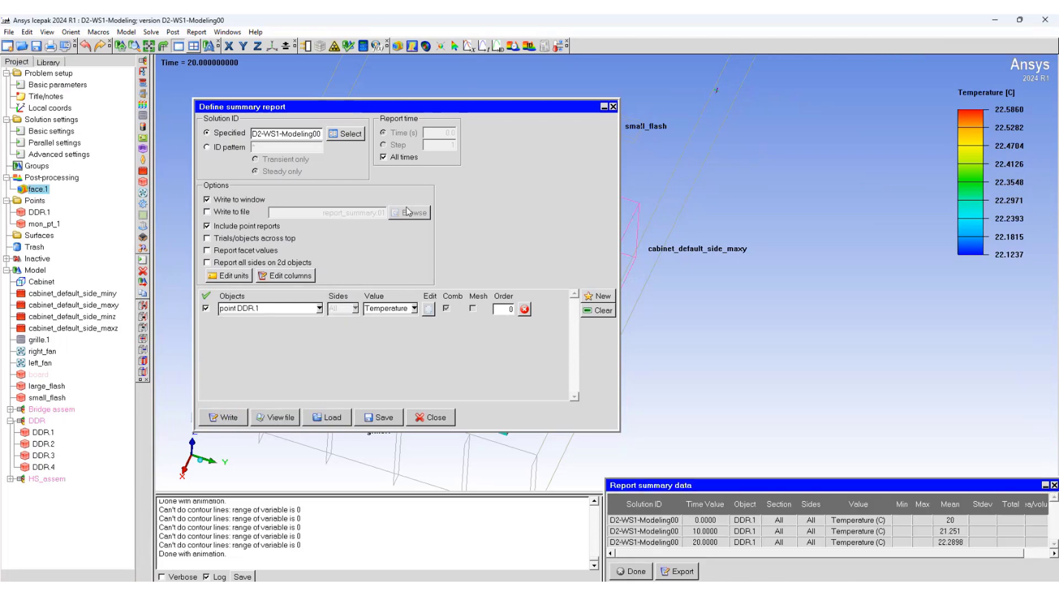
Step: Move and enlarge the report table to read DDR.1 temperatures of 20, 21.251 and 22.2898 °C
drag(708, 491, 409, 121)
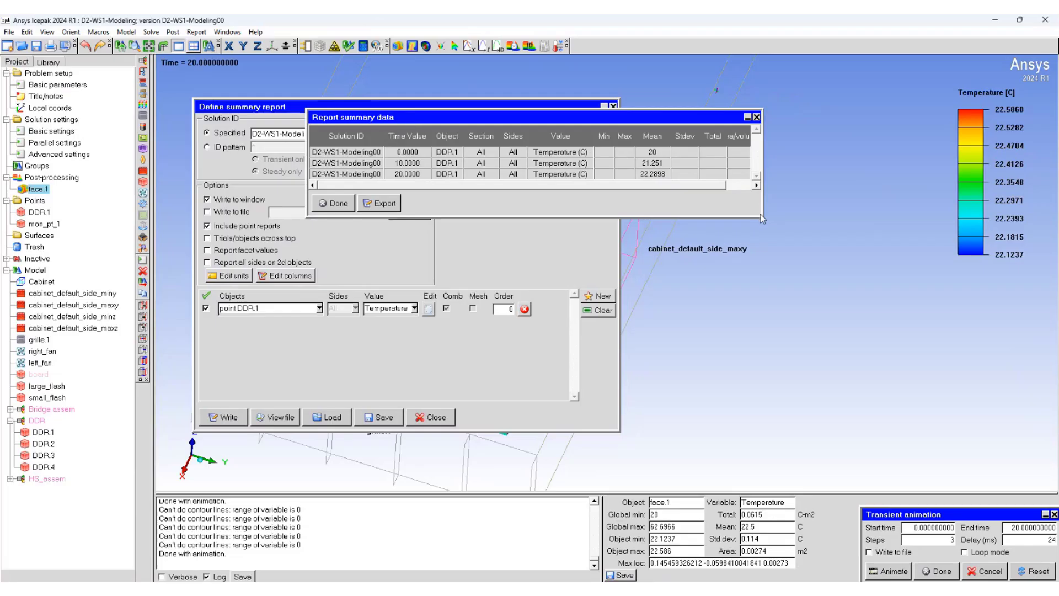
drag(761, 215, 874, 356)
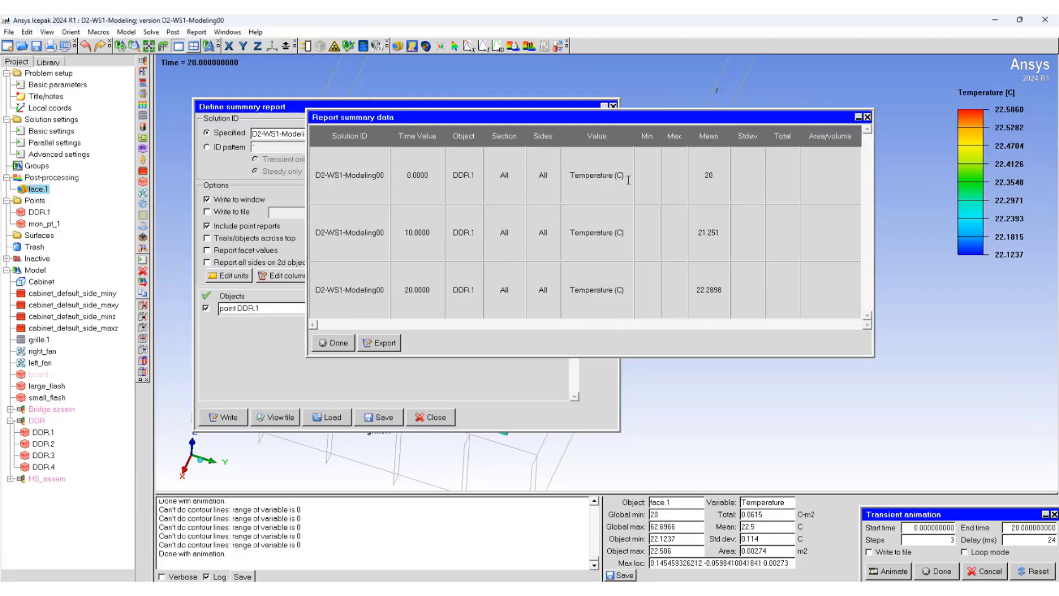